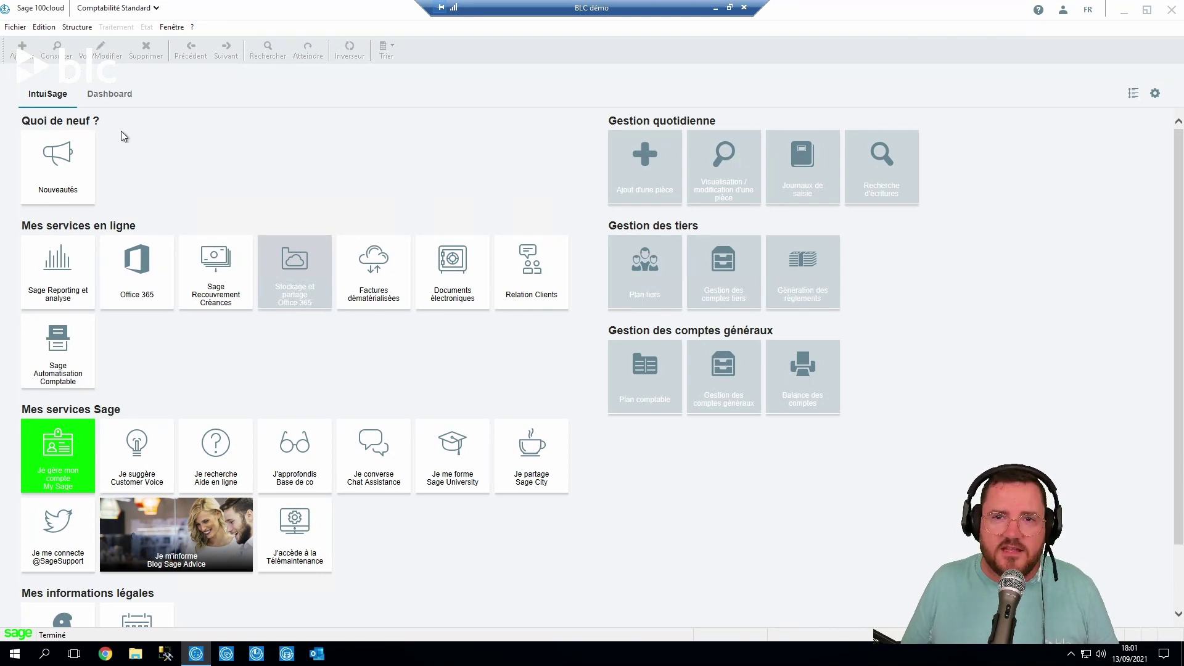
Open the accounting file BIJOU.MAE and confirm the access to the company
click(13, 27)
click(37, 54)
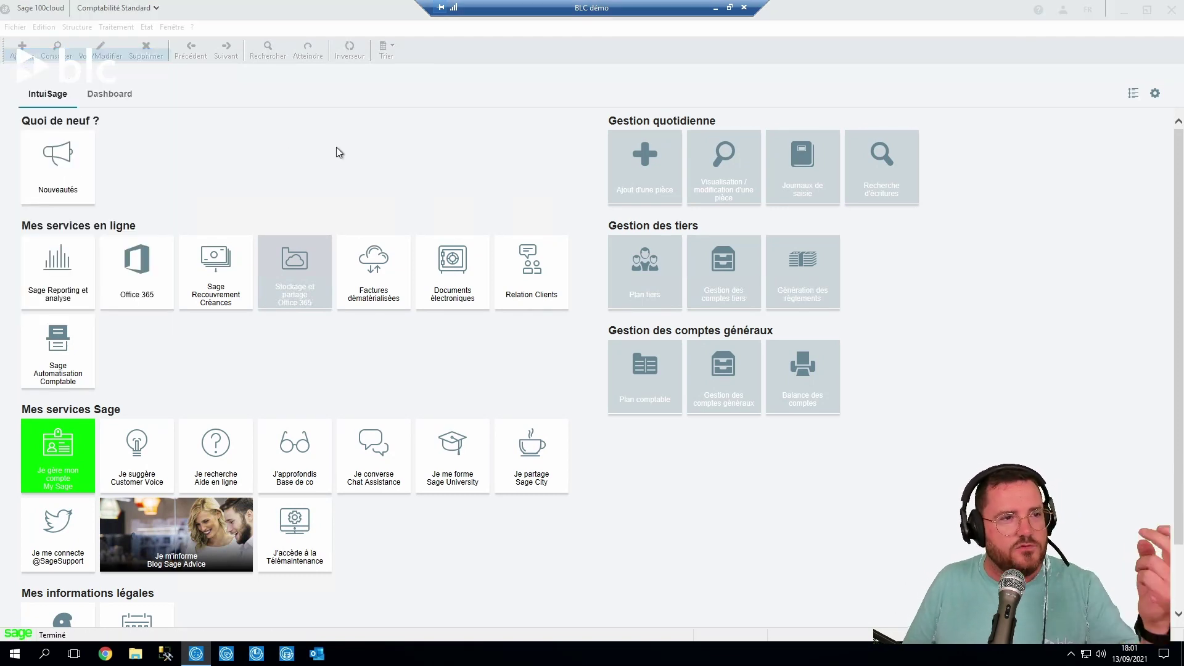
click(148, 202)
click(476, 312)
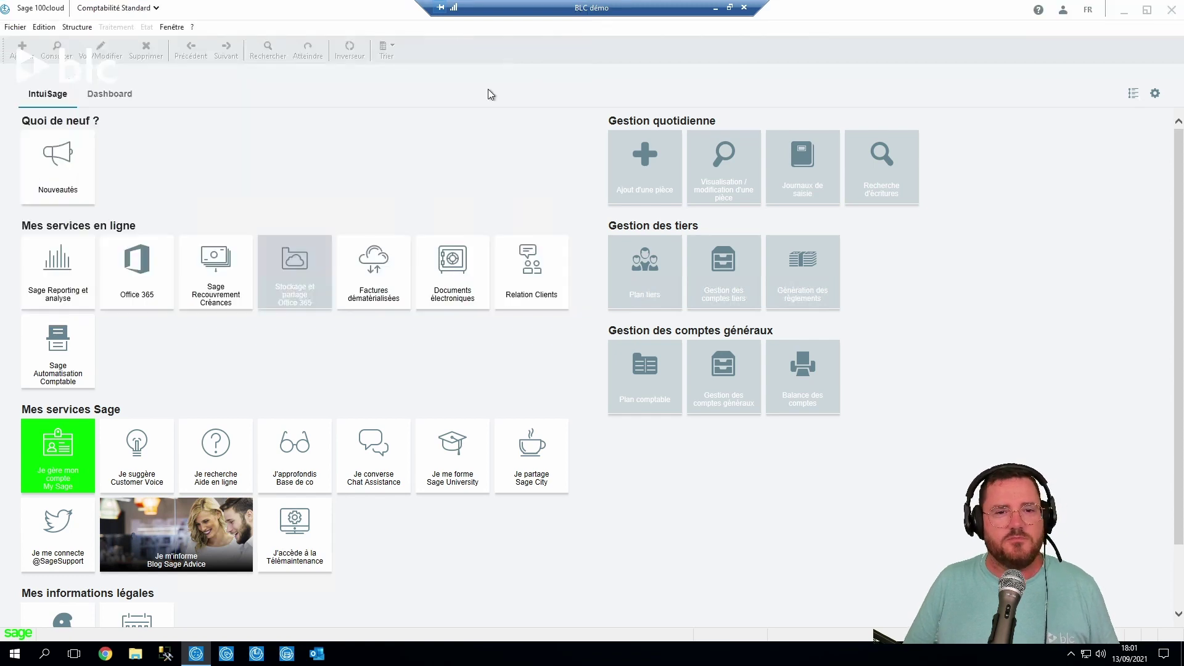
key(Return)
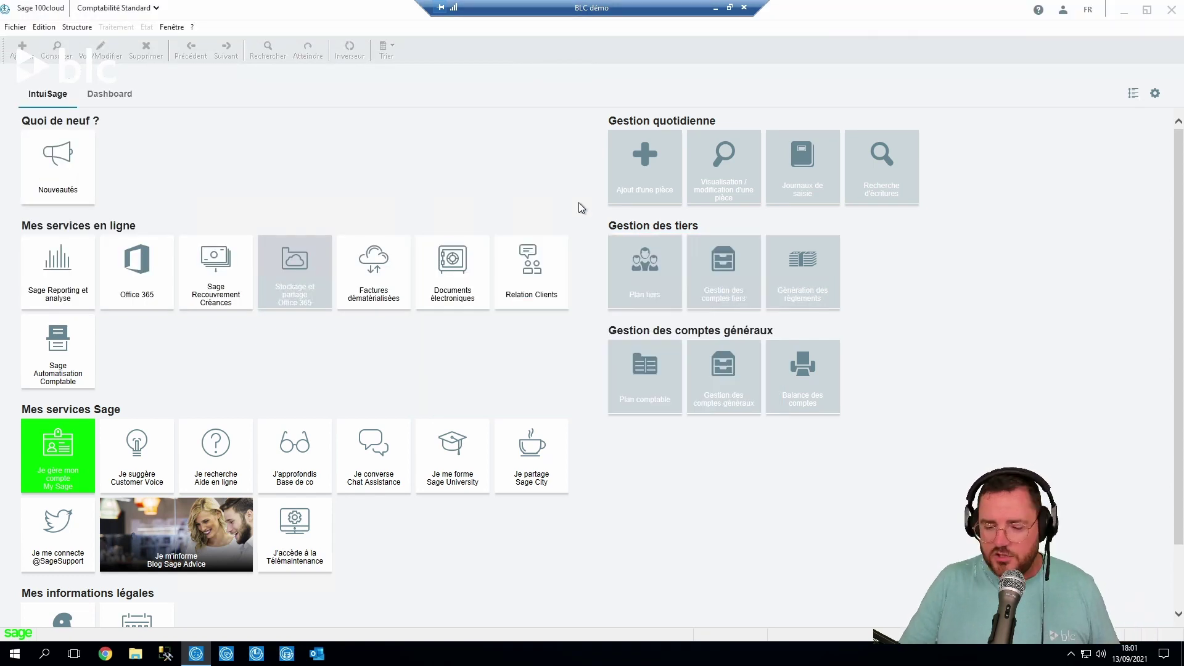
Close the current accounting file and check the list of accounting files available for opening
click(15, 27)
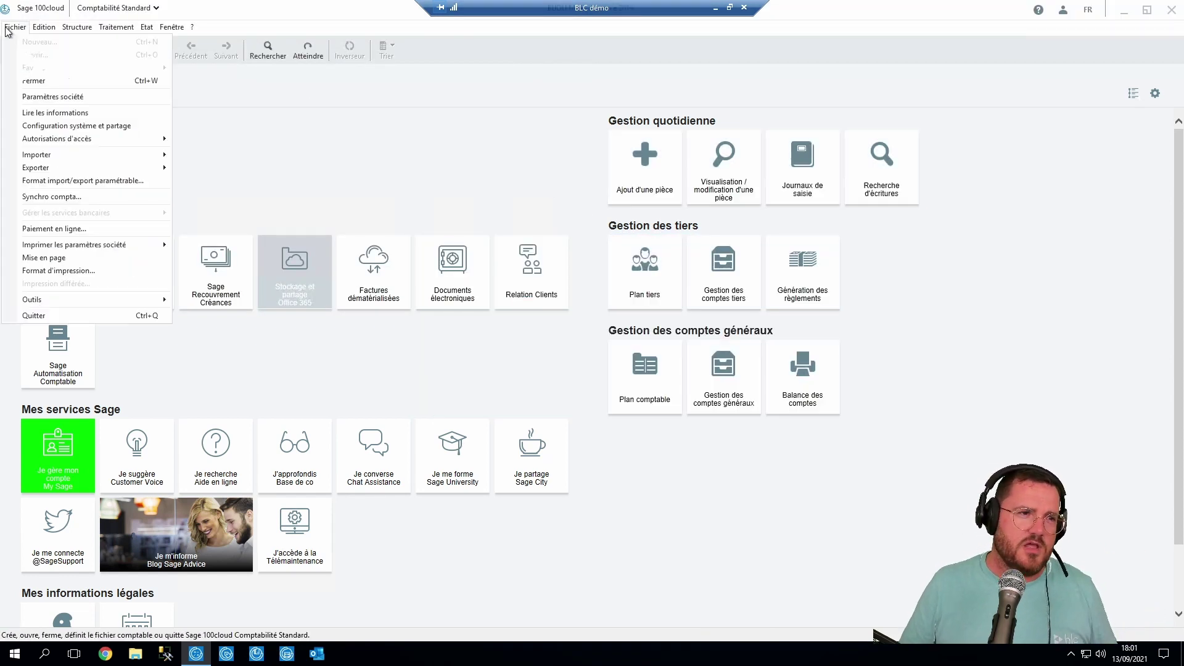
click(34, 80)
click(15, 27)
click(12, 57)
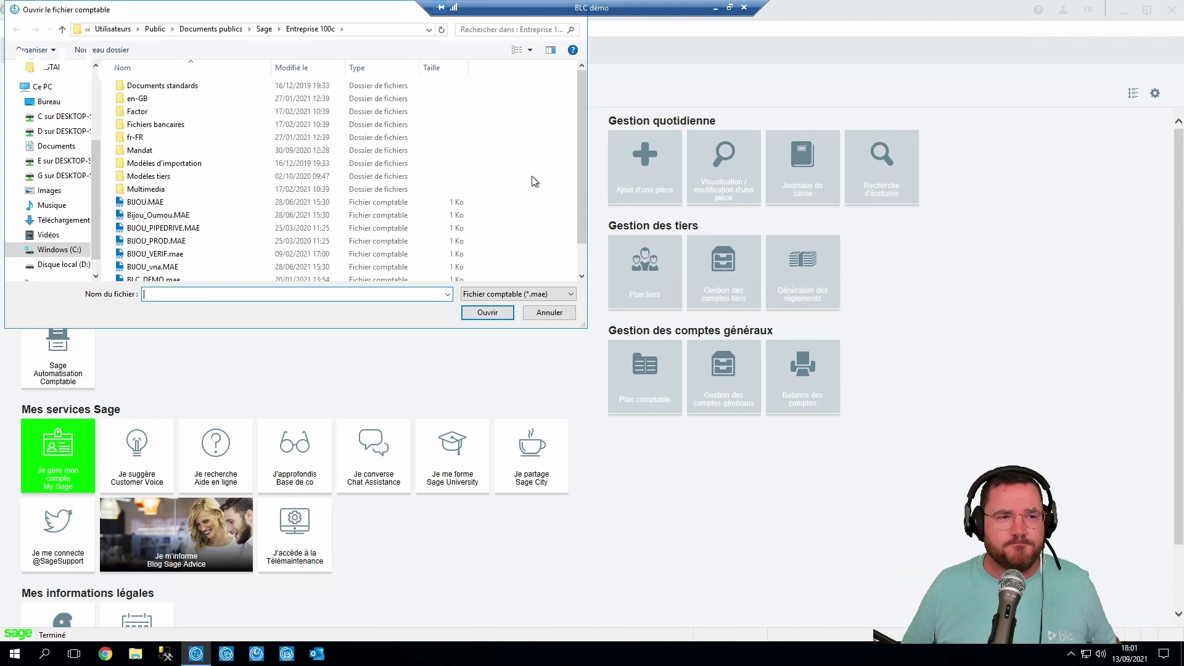
click(552, 312)
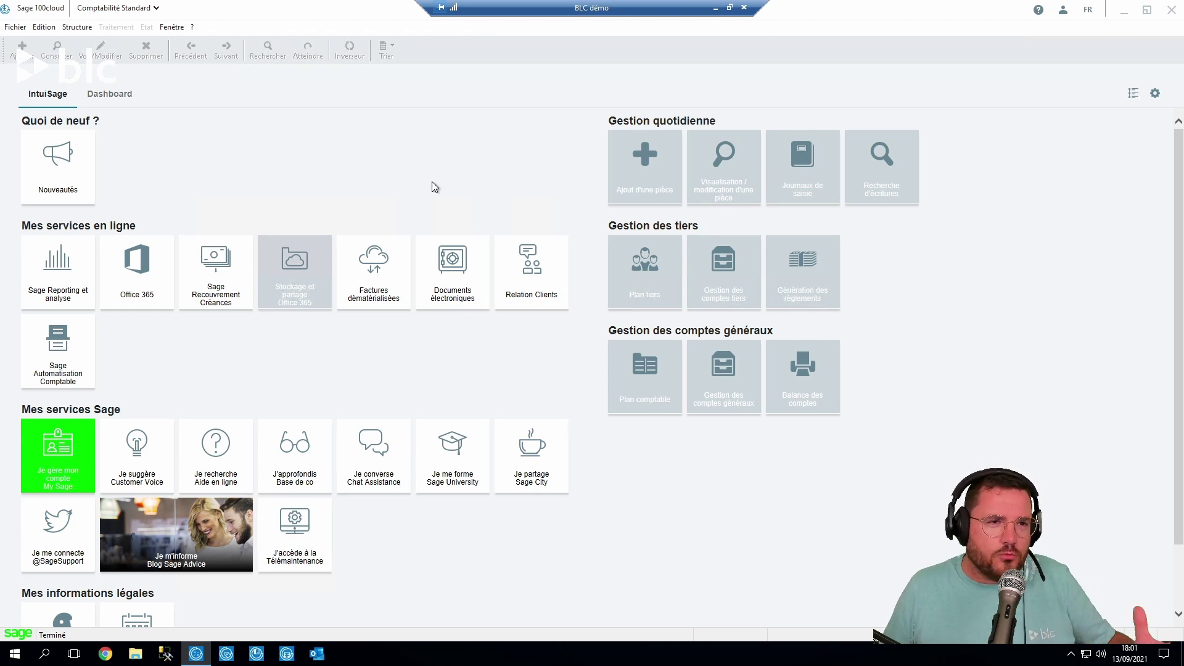
Attach the accounting file BIJOU.MAE from the Entreprise 100c folder as a favourite in the Personnaliser settings
click(174, 27)
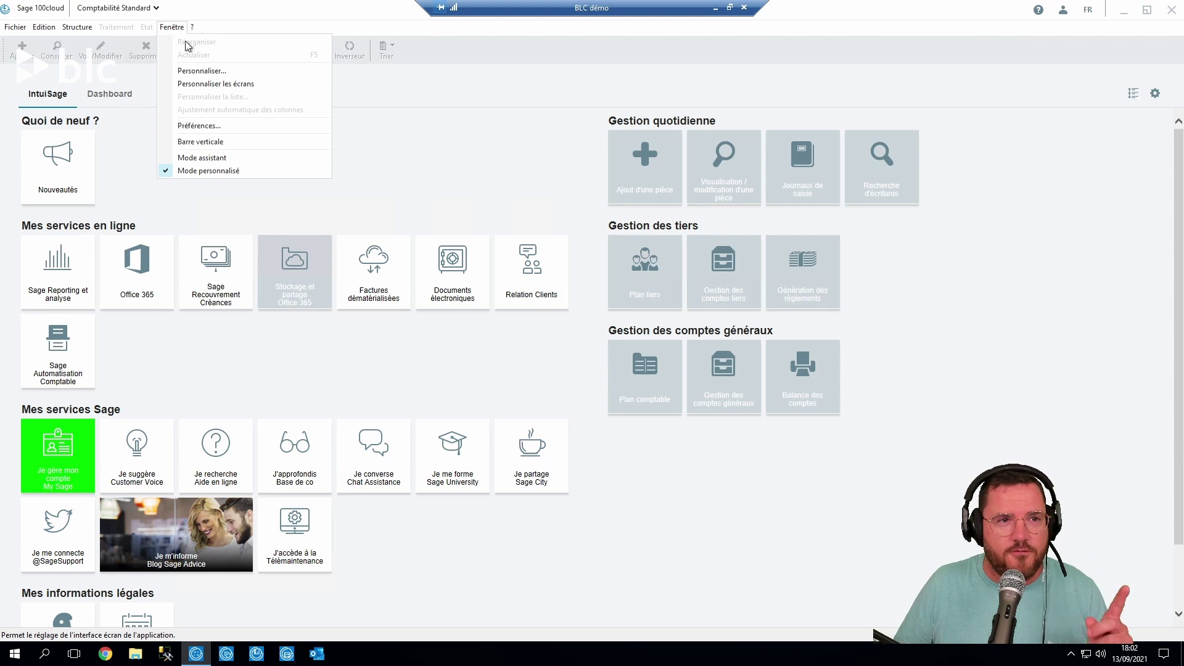
click(196, 71)
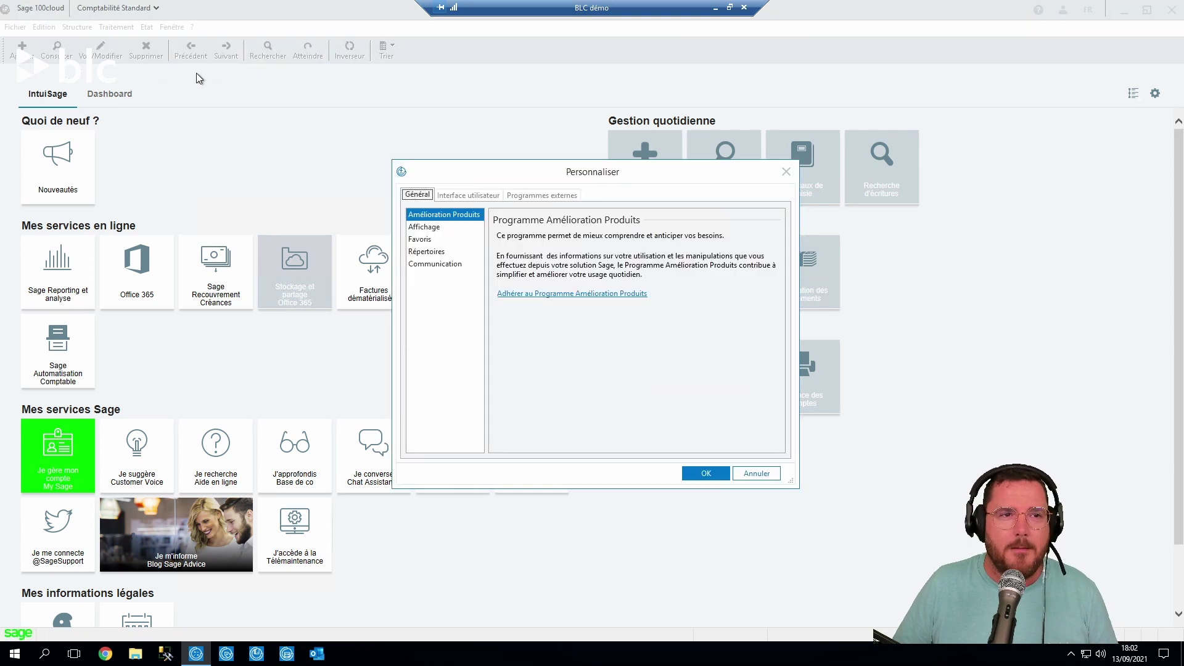
click(433, 240)
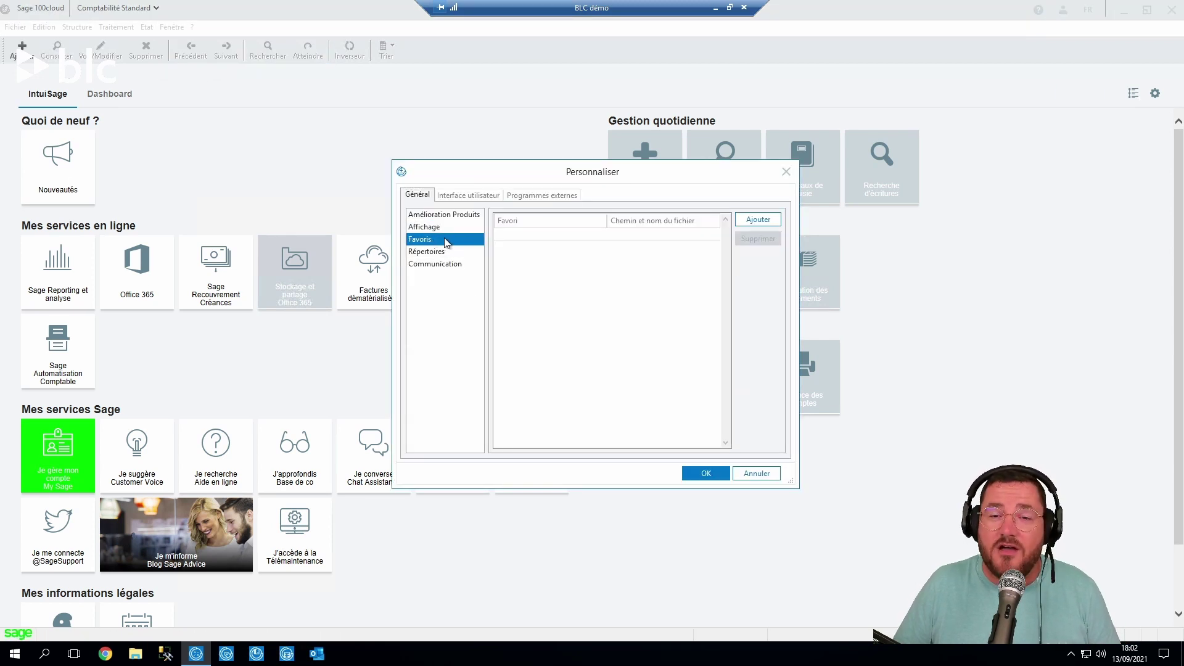
click(641, 237)
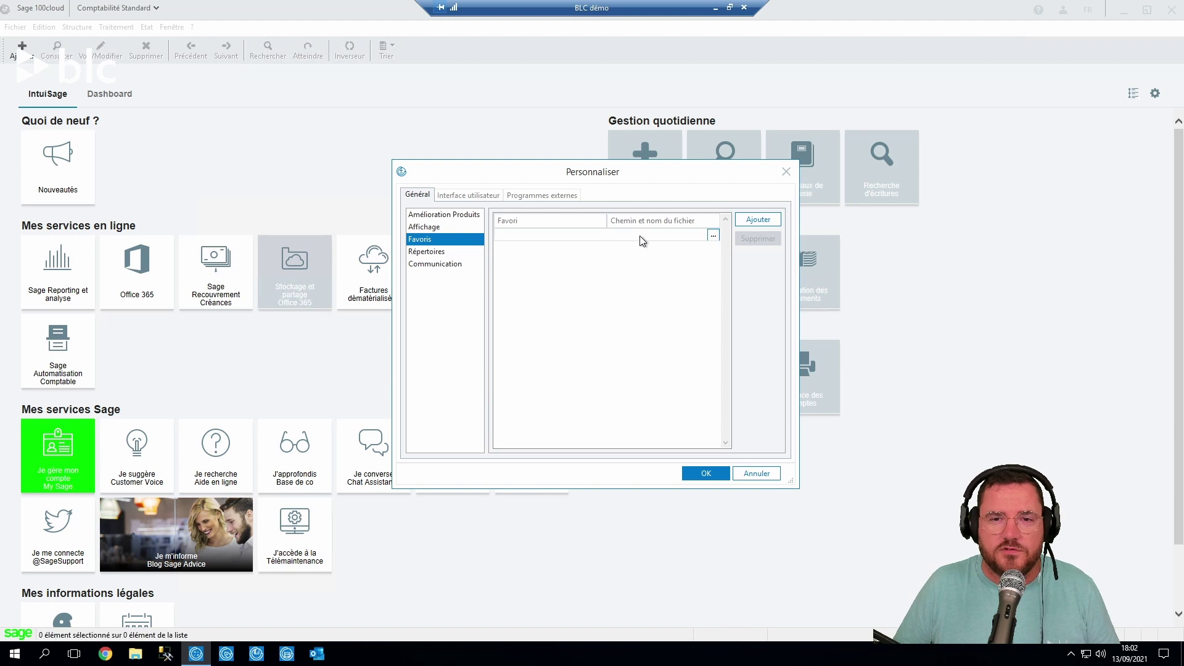
click(714, 236)
click(551, 386)
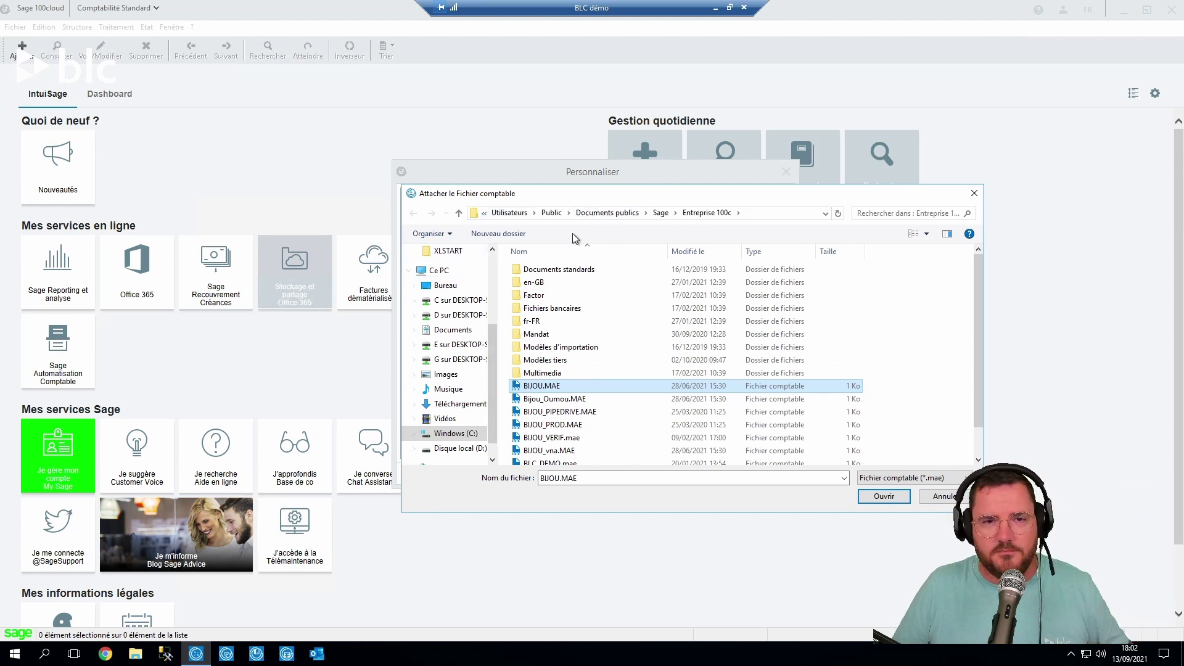
click(788, 219)
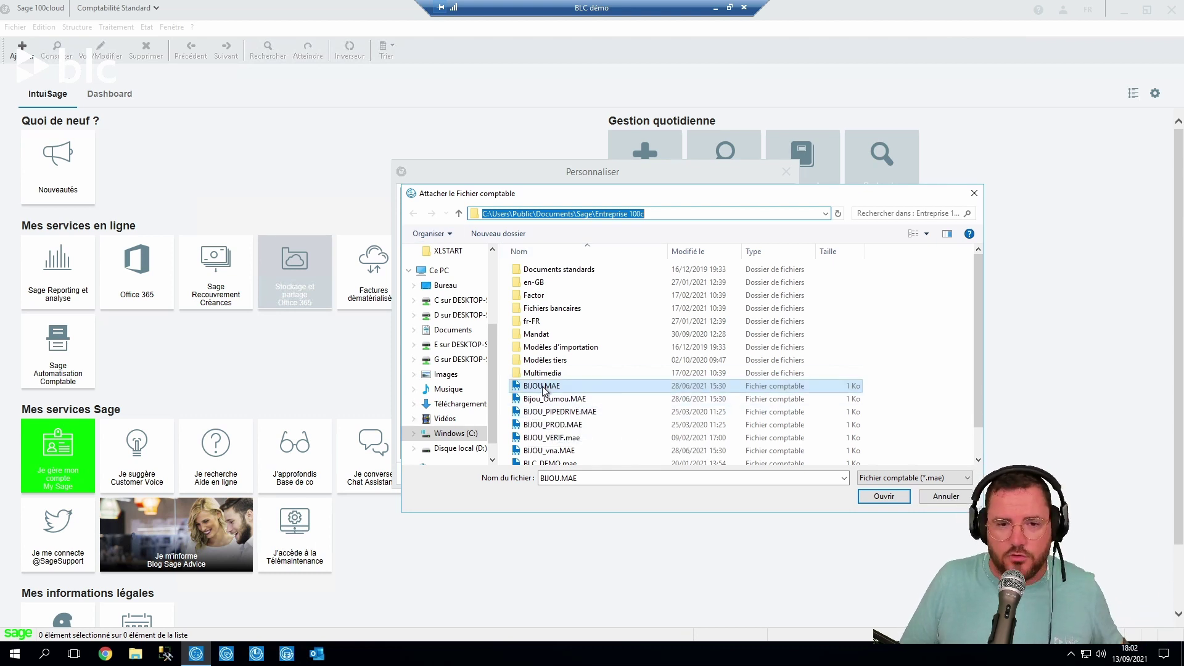
click(883, 497)
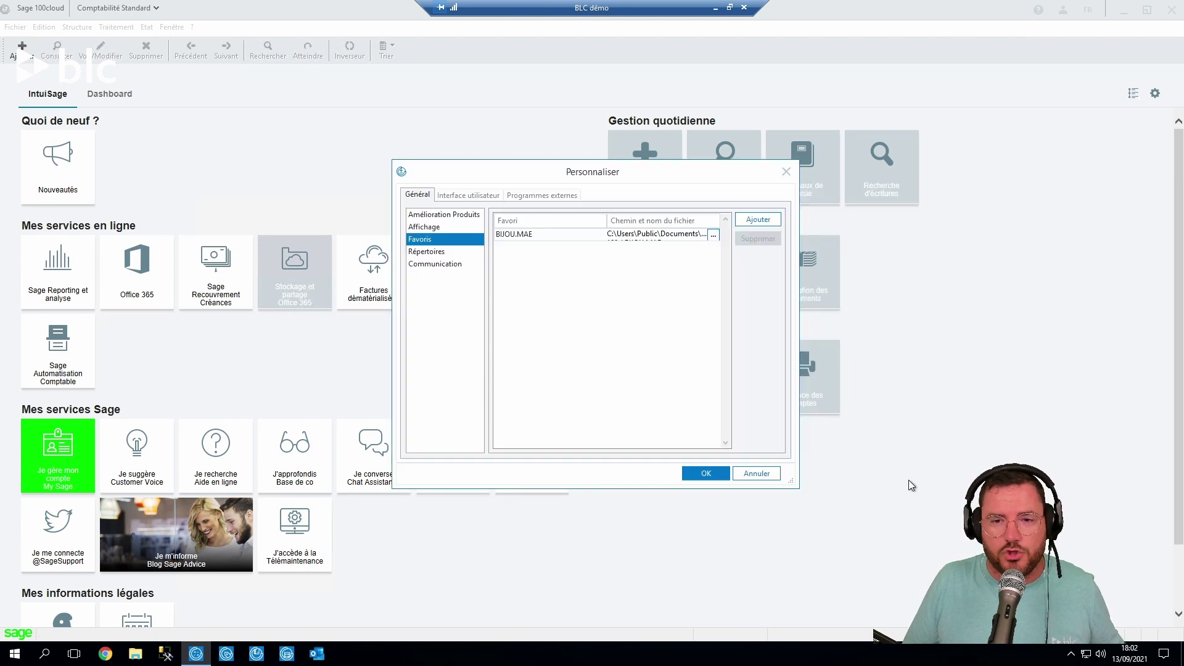
Rename the BIJOU.MAE favourite as BIJOU and save the customization settings
drag(531, 235, 488, 239)
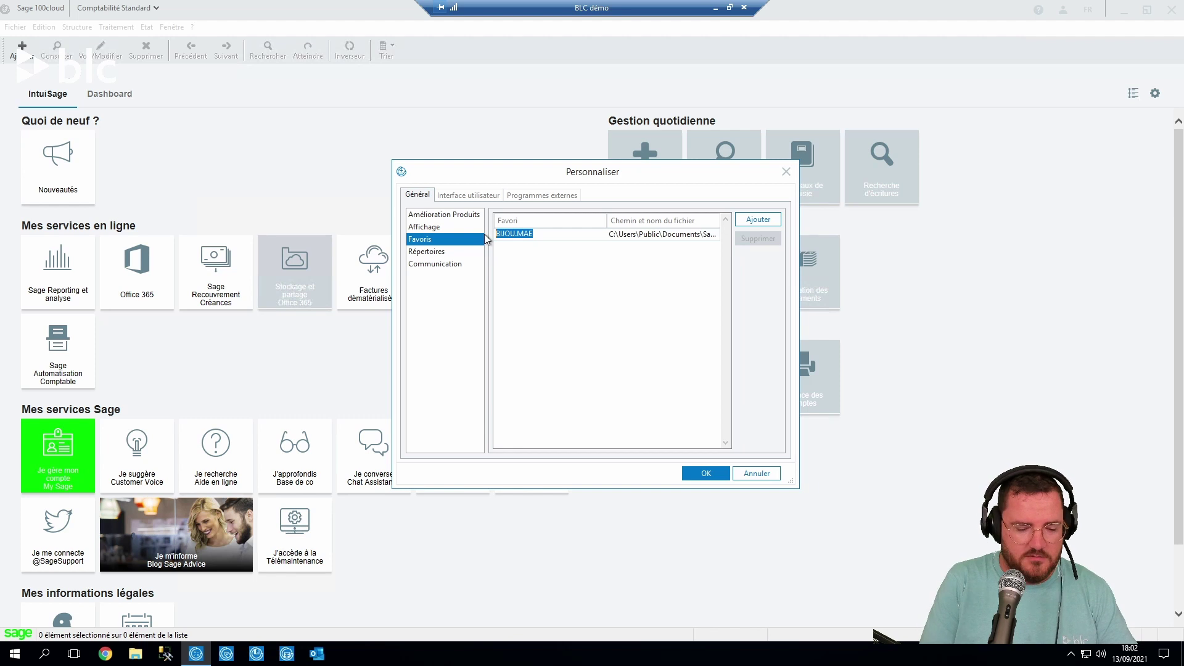
text(BIJOU)
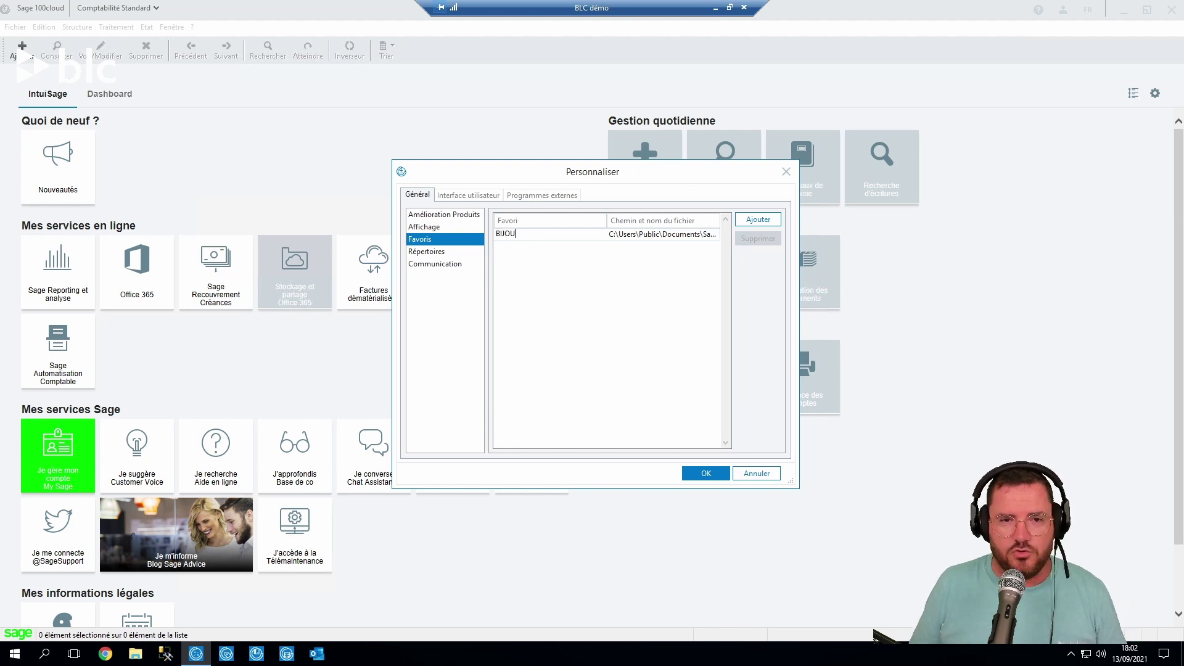
text( RACCOUR)
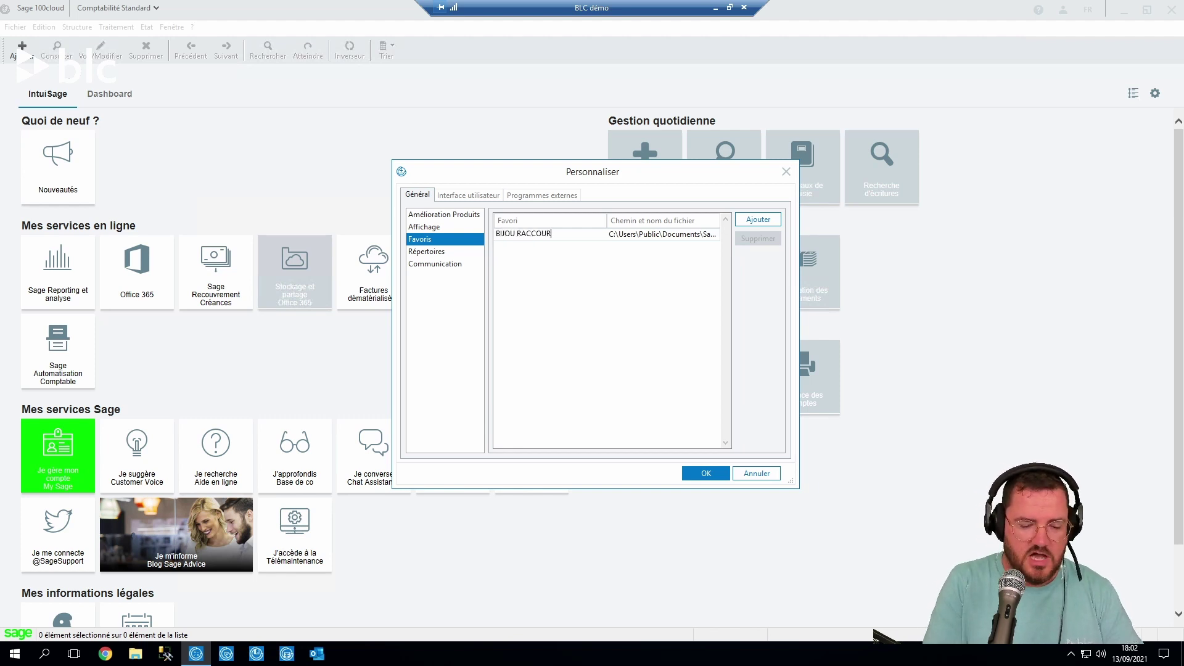
key(BackSpace)
key(BackSpace)
key(BackSpace)
key(BackSpace)
key(BackSpace)
key(BackSpace)
key(BackSpace)
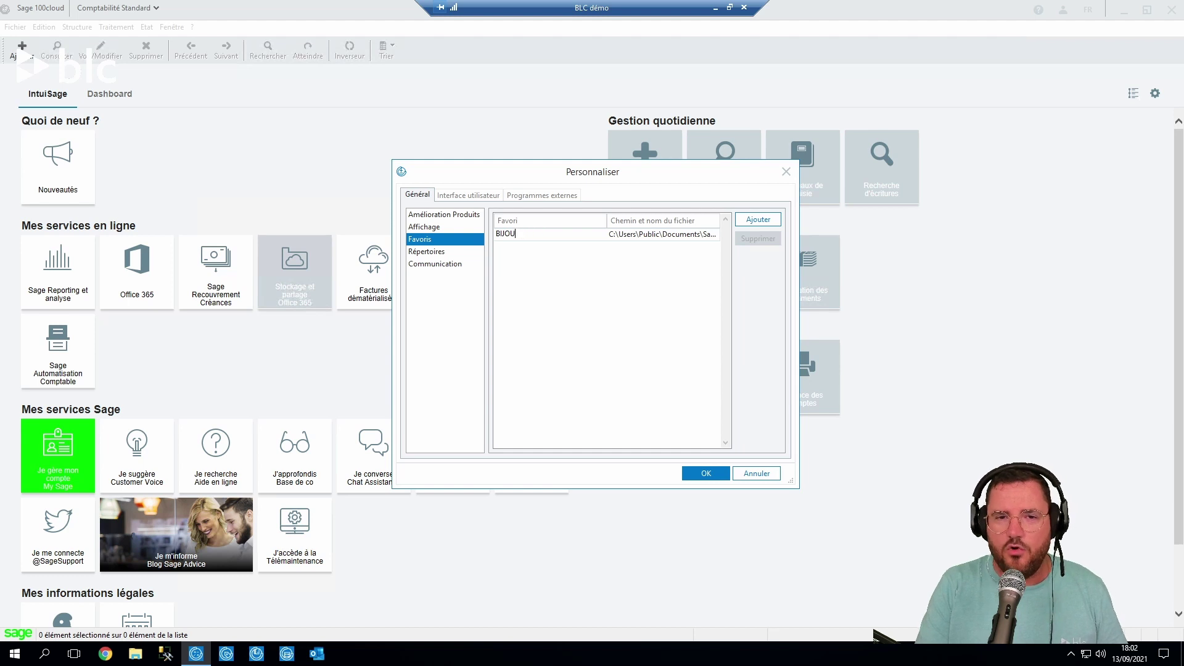
click(700, 473)
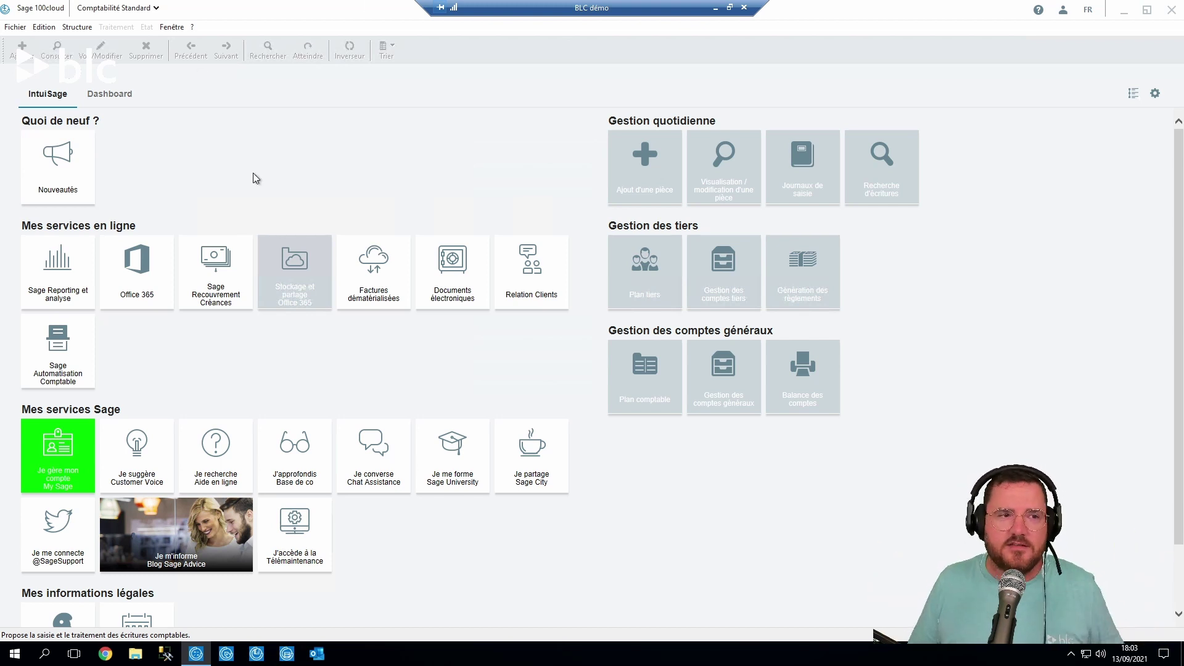
Restart the application and open the BIJOU company from its Mes sociétés shortcut
click(1170, 10)
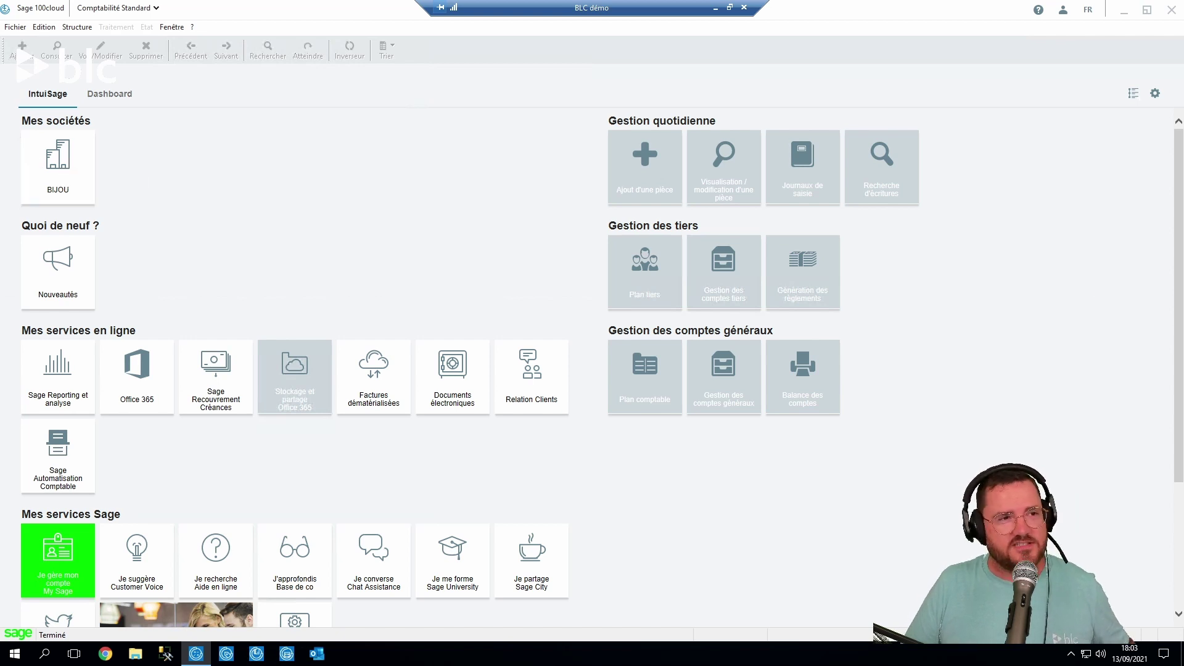
click(15, 26)
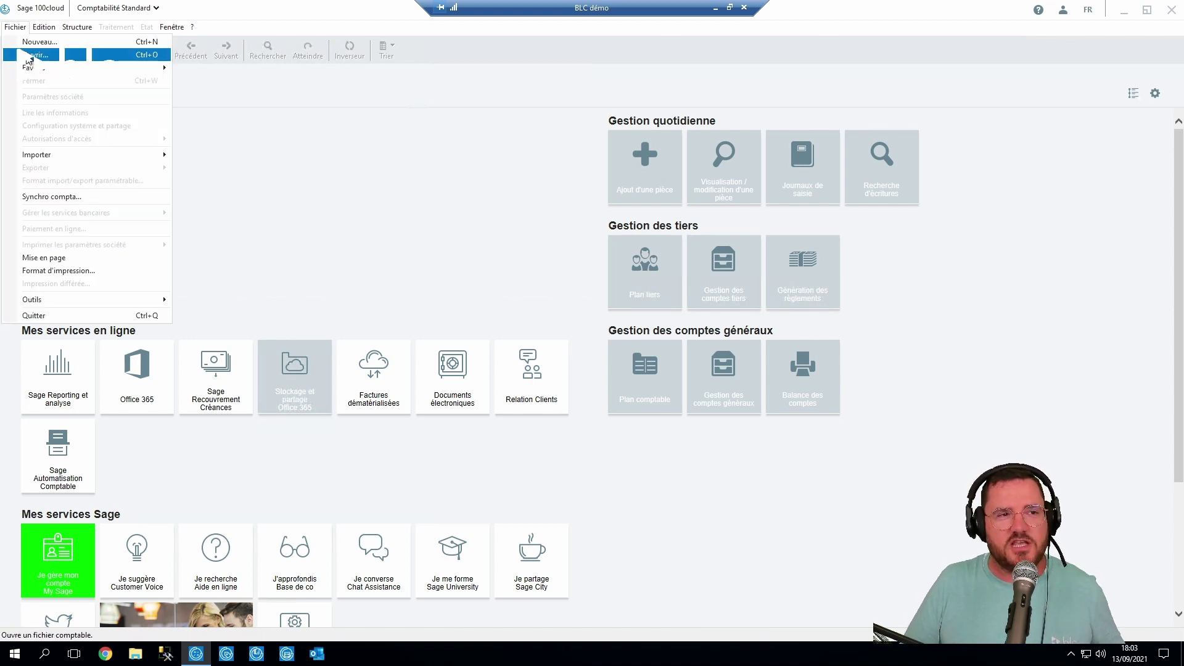
click(386, 161)
click(72, 196)
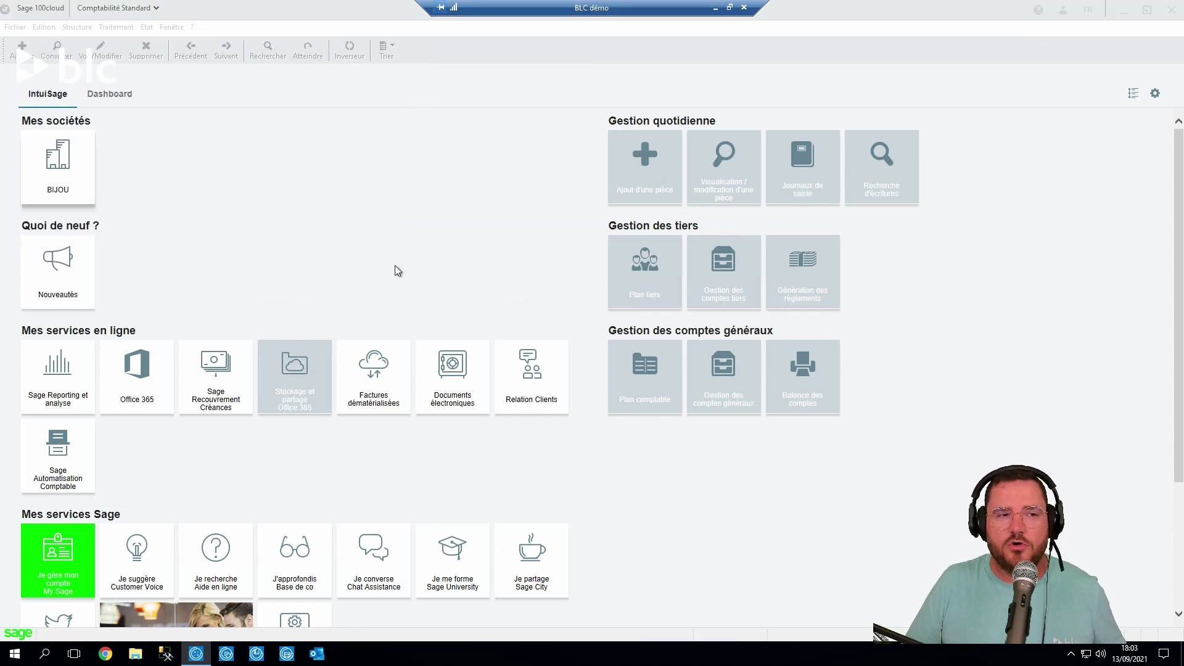
key(Return)
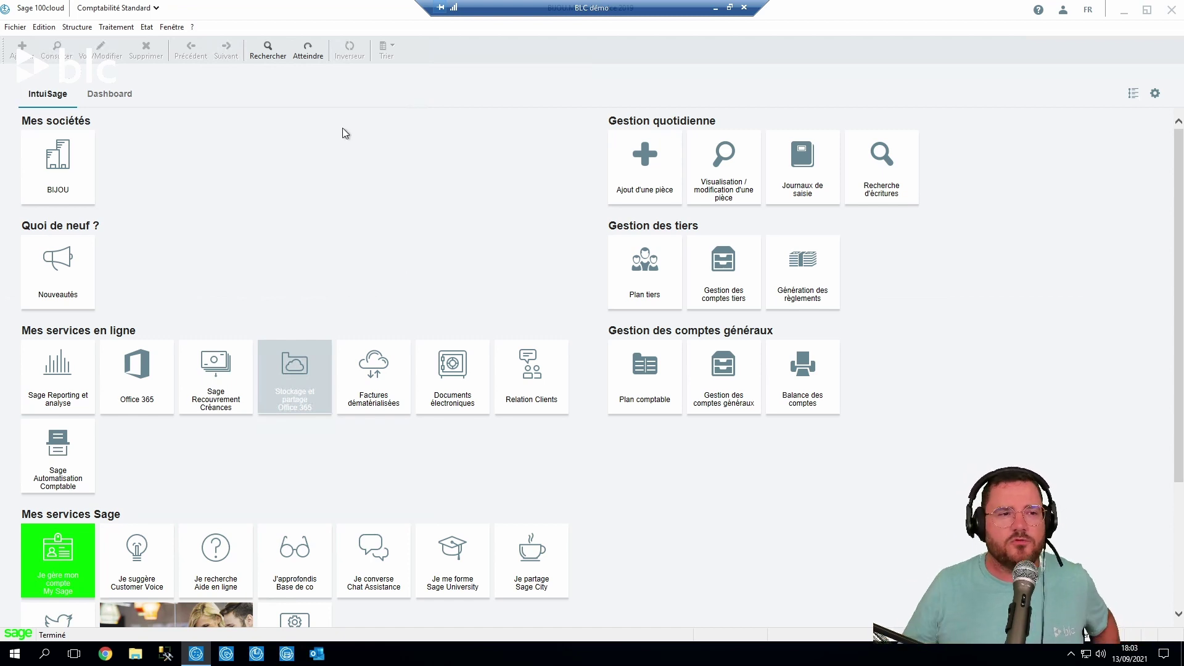
Attach the accounting file BIJOU_PROD.MAE as a second favourite in the Personnaliser settings
click(182, 28)
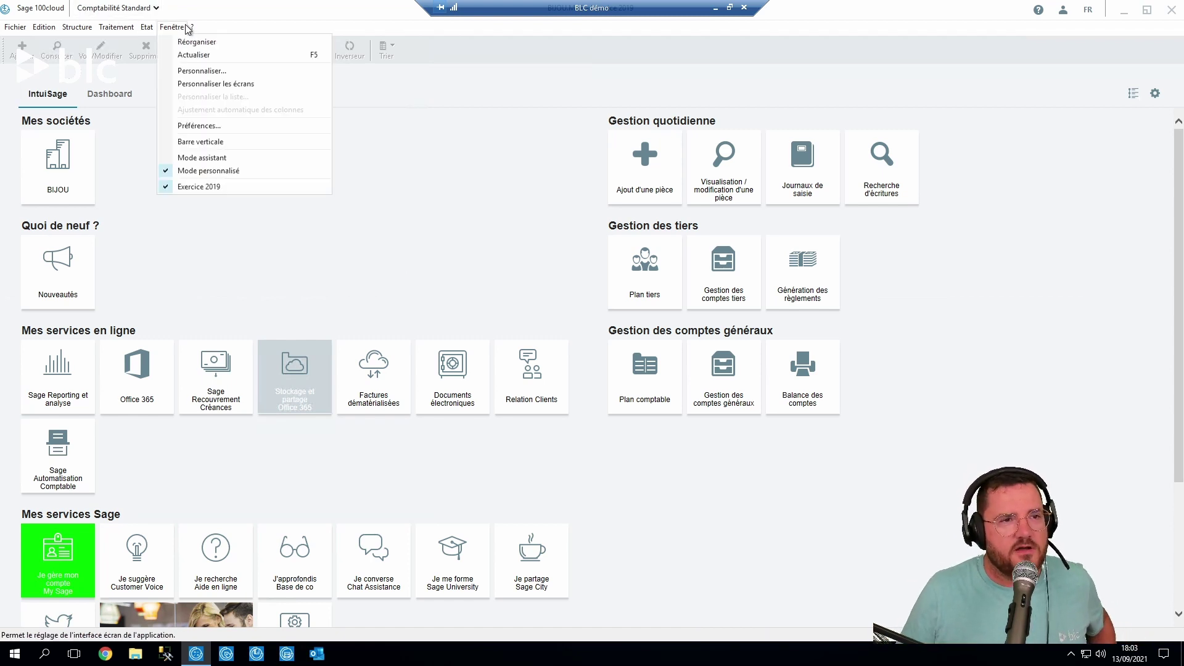
click(201, 71)
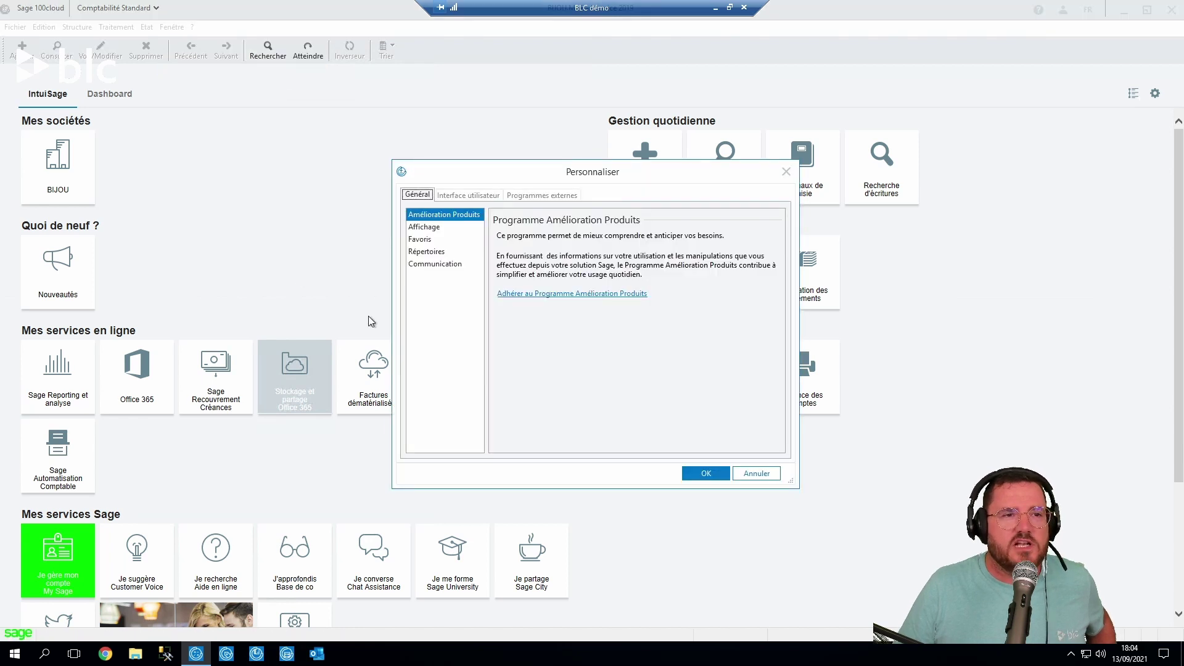
click(432, 227)
click(432, 240)
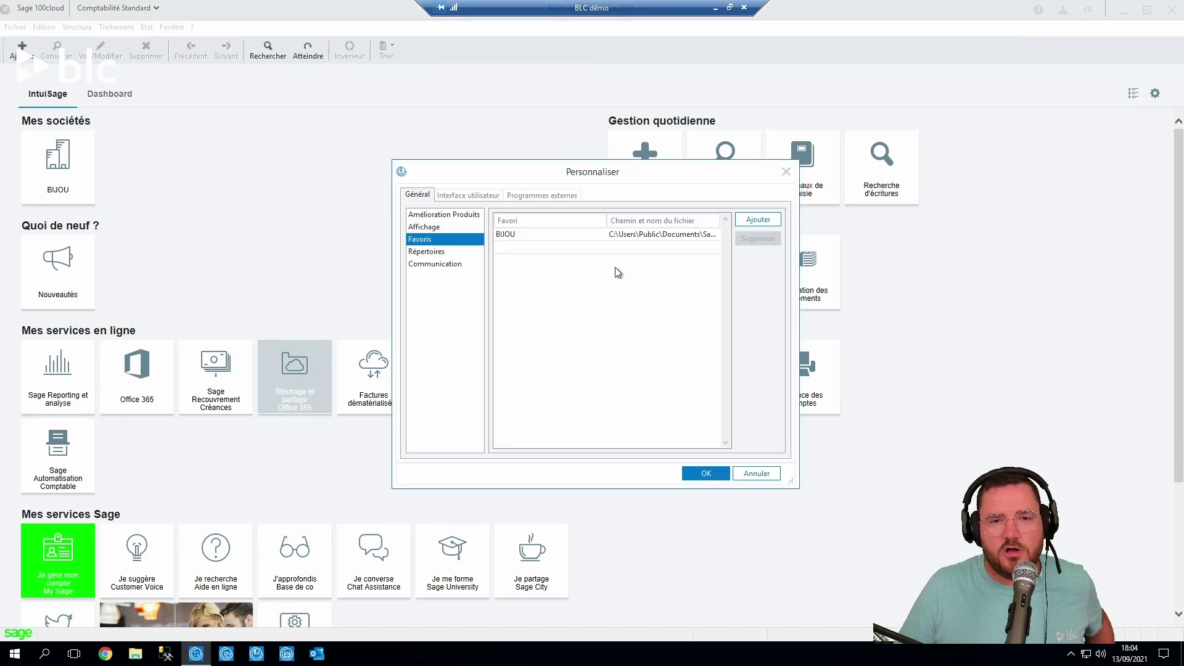
click(630, 250)
click(713, 248)
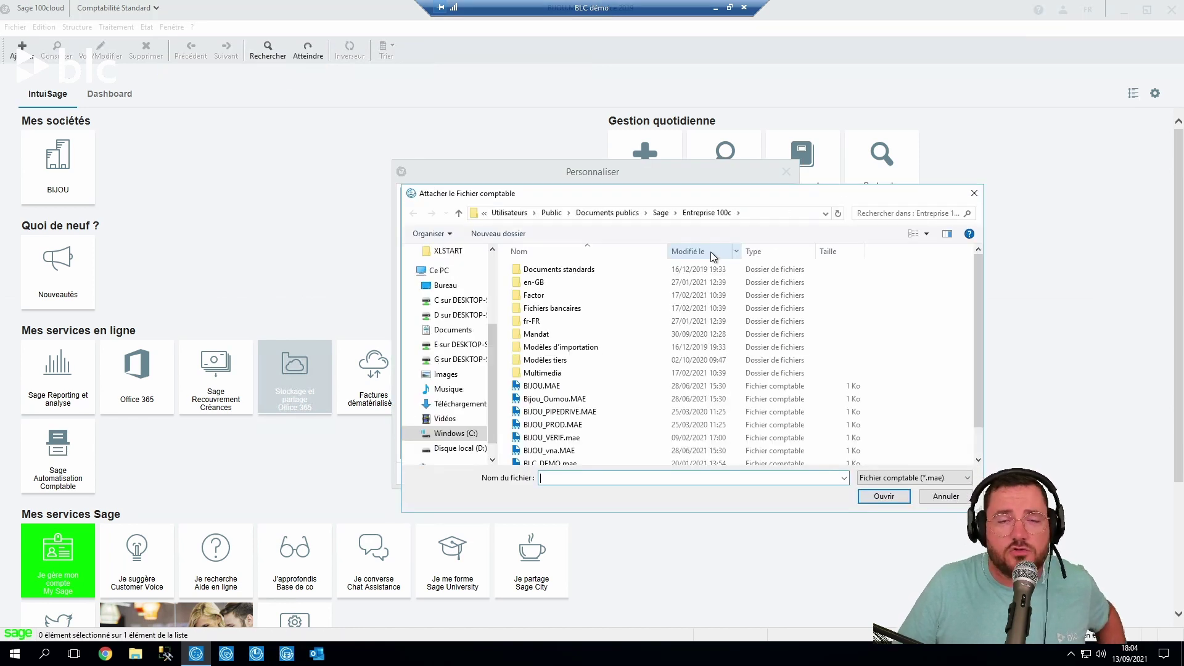
scroll(590, 457, down, 1)
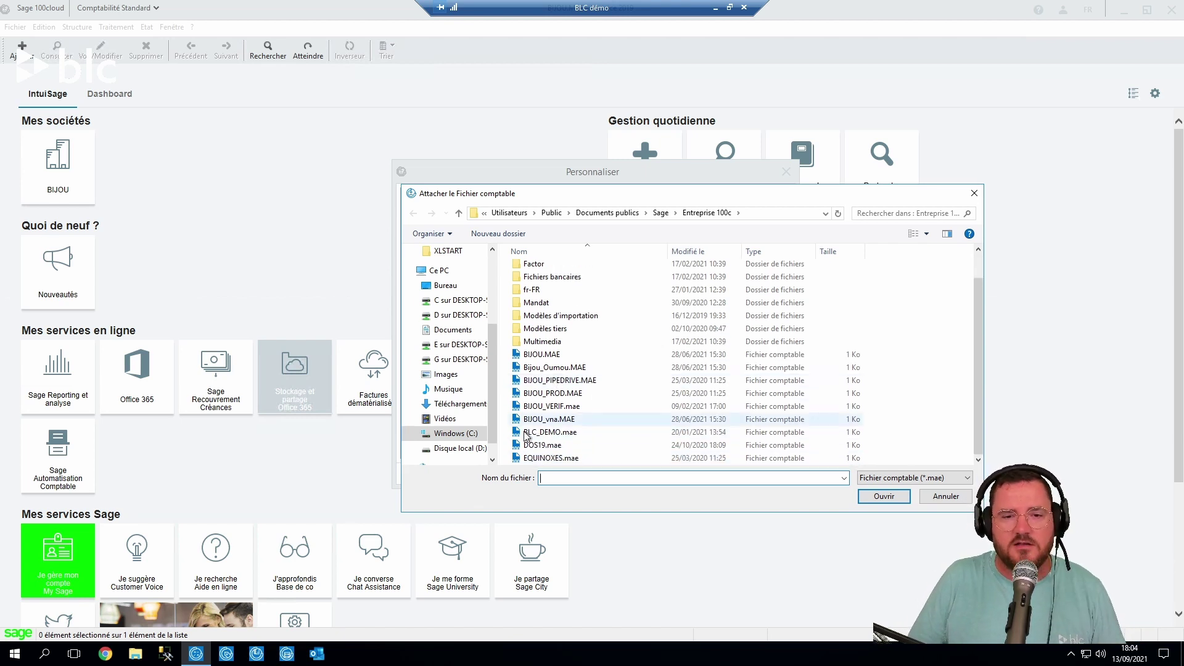
click(555, 393)
click(879, 496)
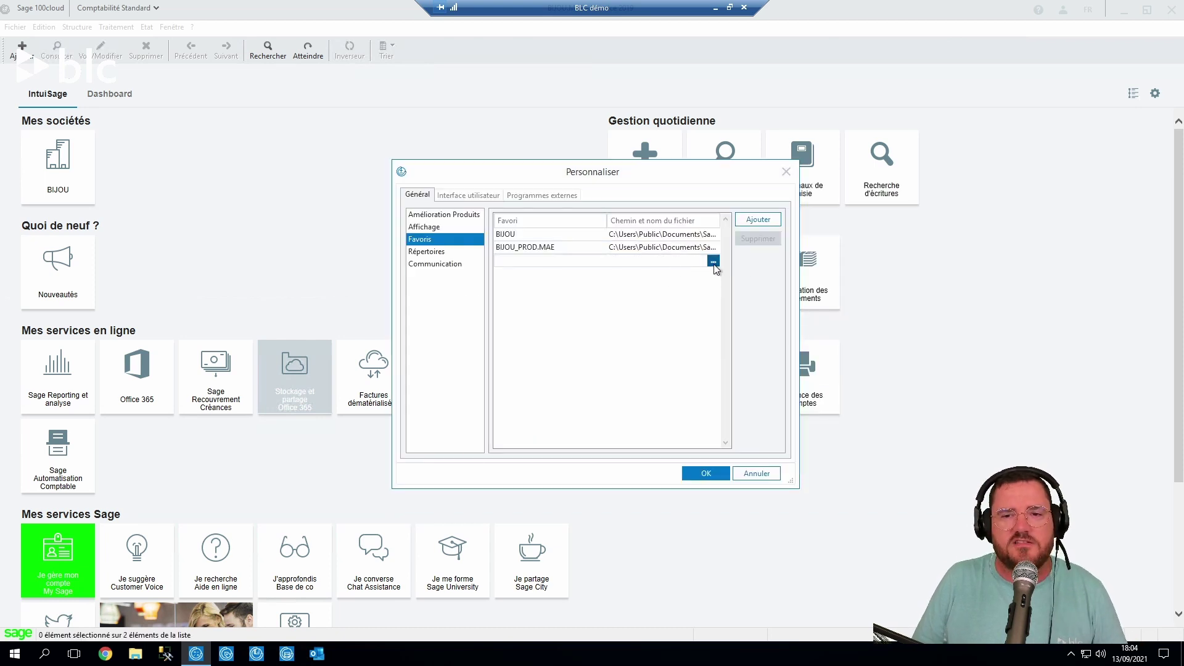
Attach BIJOU_VERIF.mae as a third favourite and save the customization settings
click(712, 259)
scroll(610, 364, down, 1)
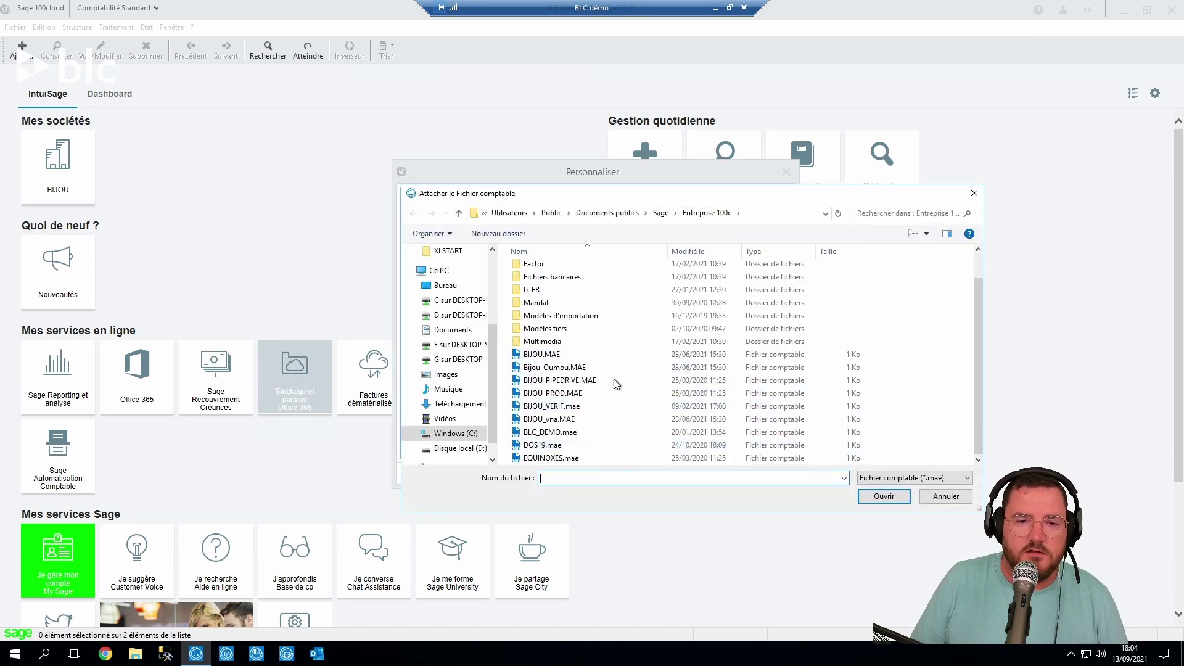
click(558, 406)
click(866, 495)
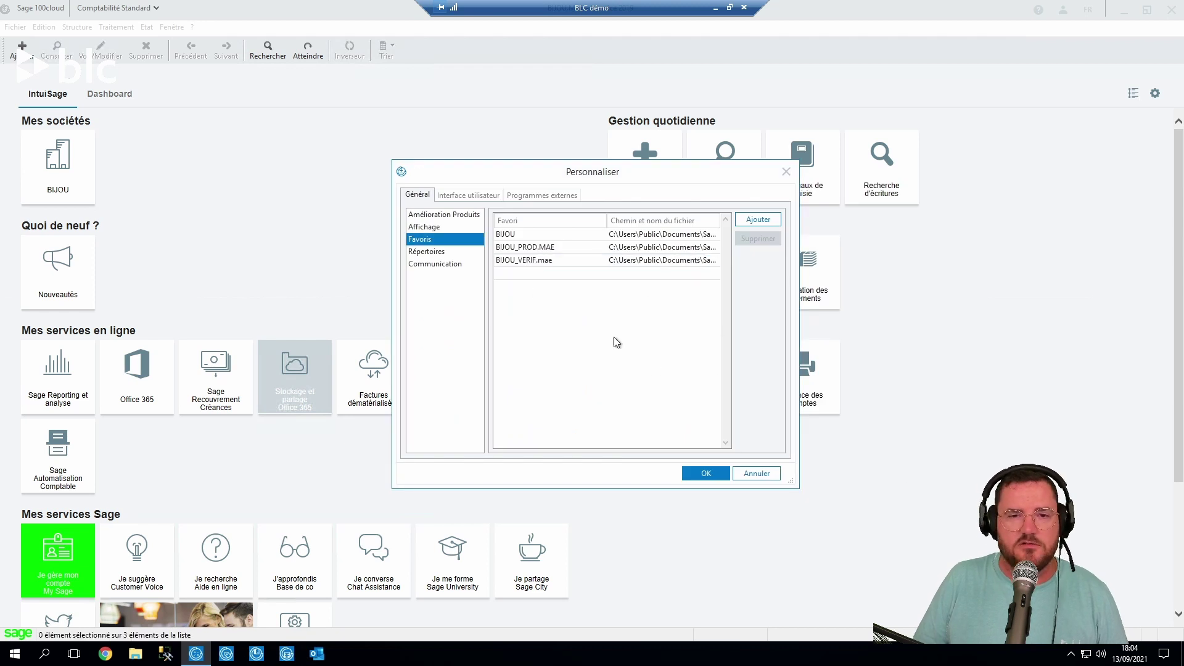
click(704, 473)
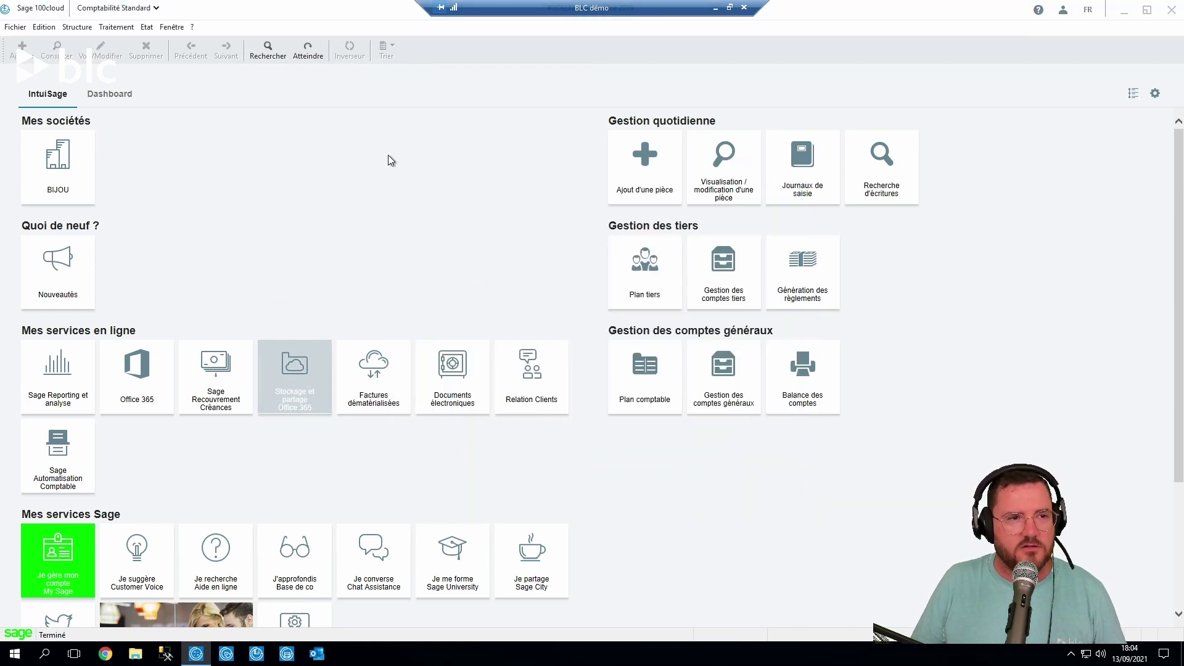
Restart the application and maximize its window
click(1172, 6)
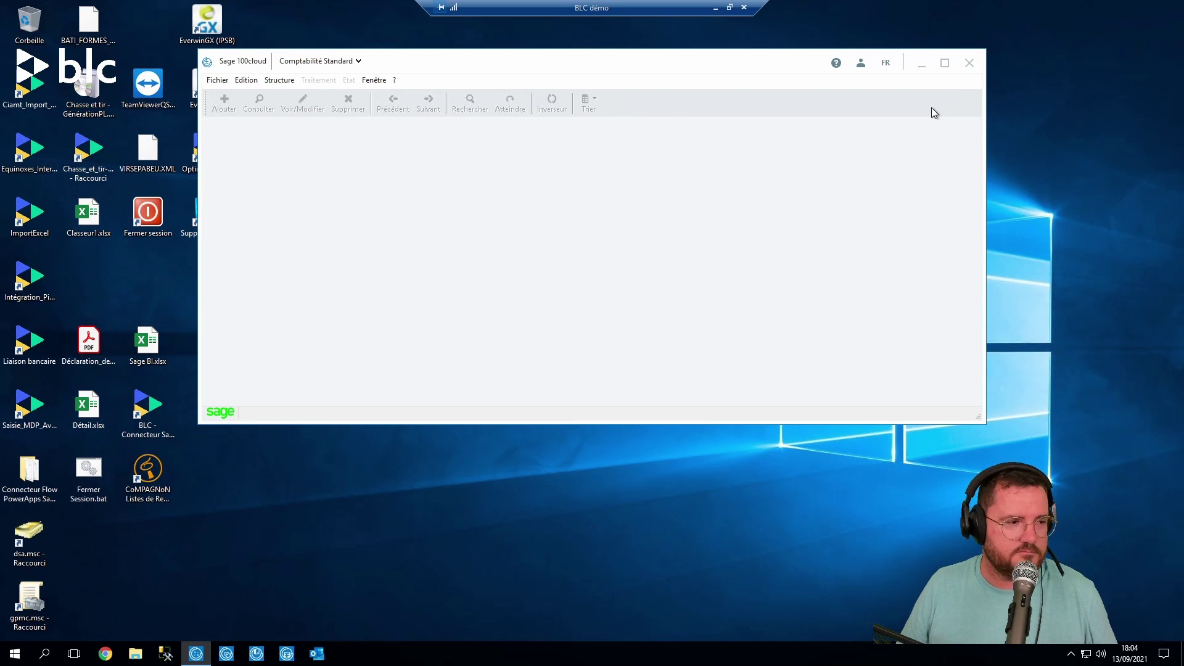
key(super+Up)
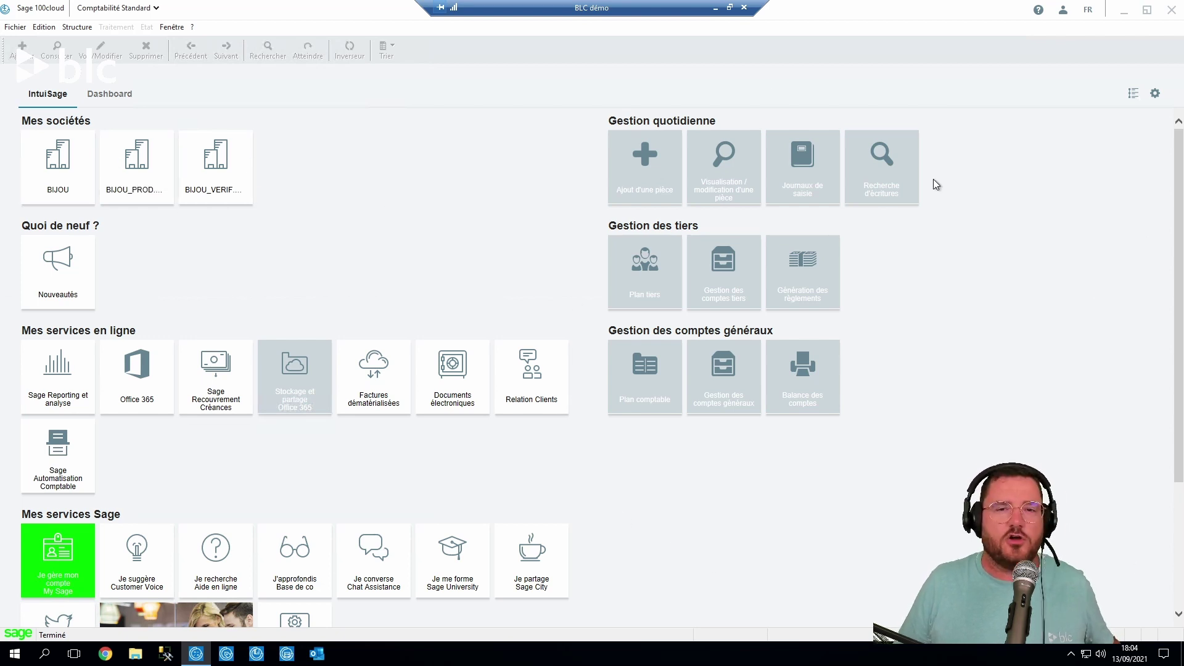
drag(338, 381, 760, 176)
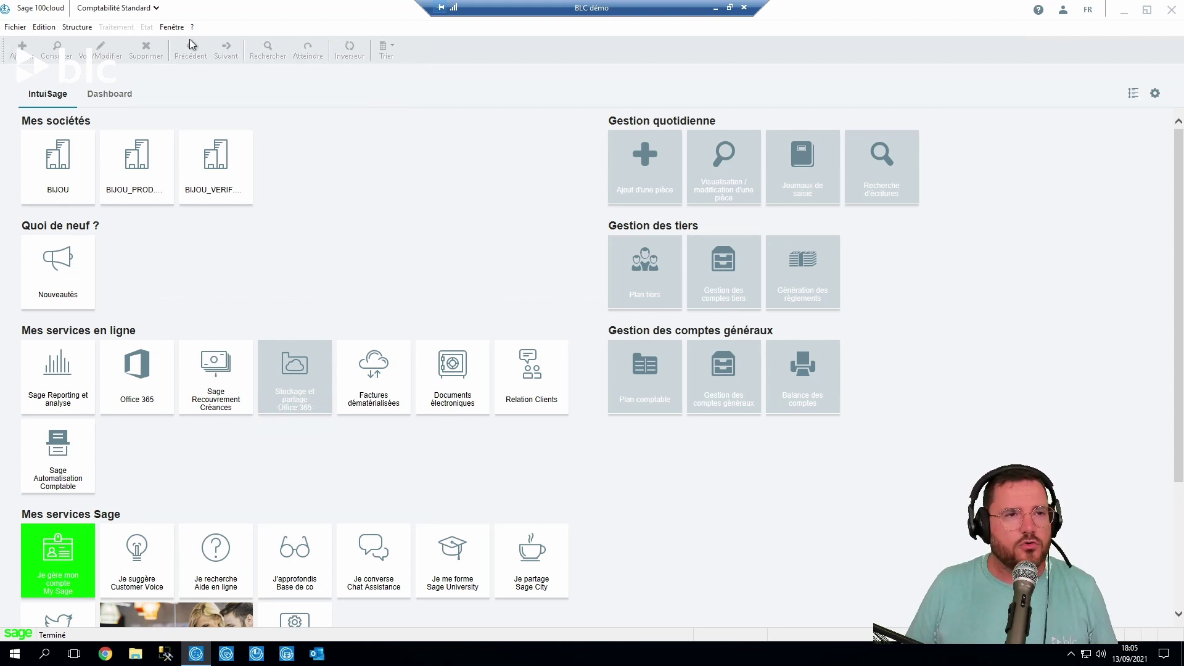
click(172, 27)
click(185, 84)
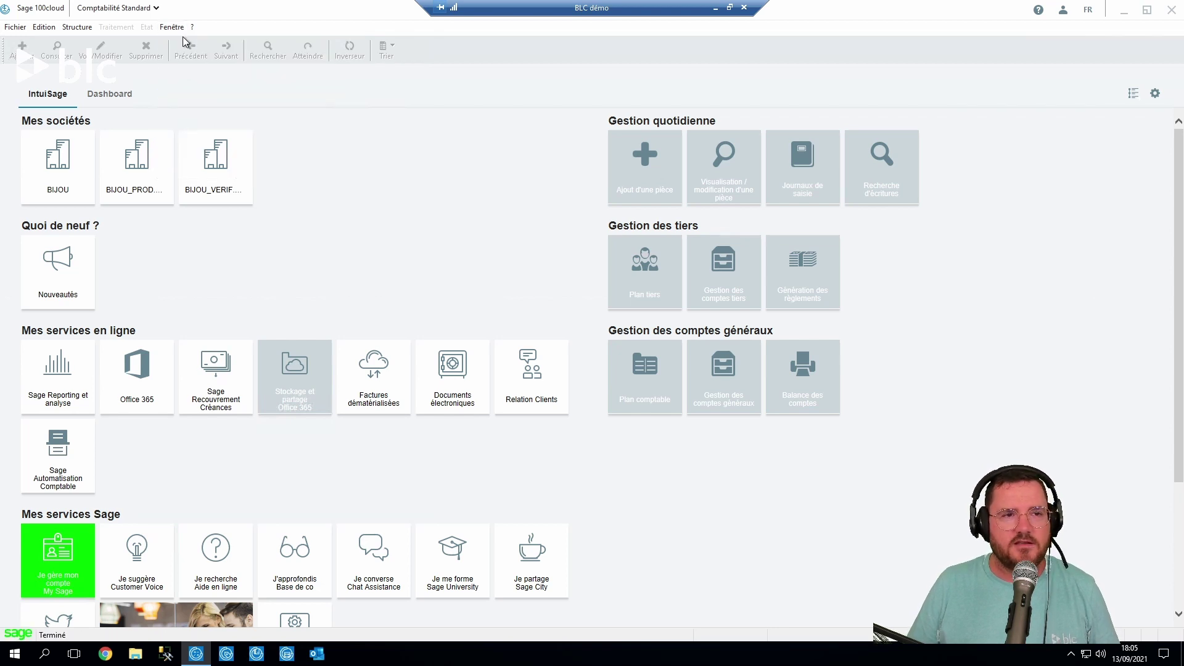
Add an IntuiSage group named Excel in the Personnaliser settings and move it to the end of the group list
click(165, 27)
click(187, 84)
click(172, 27)
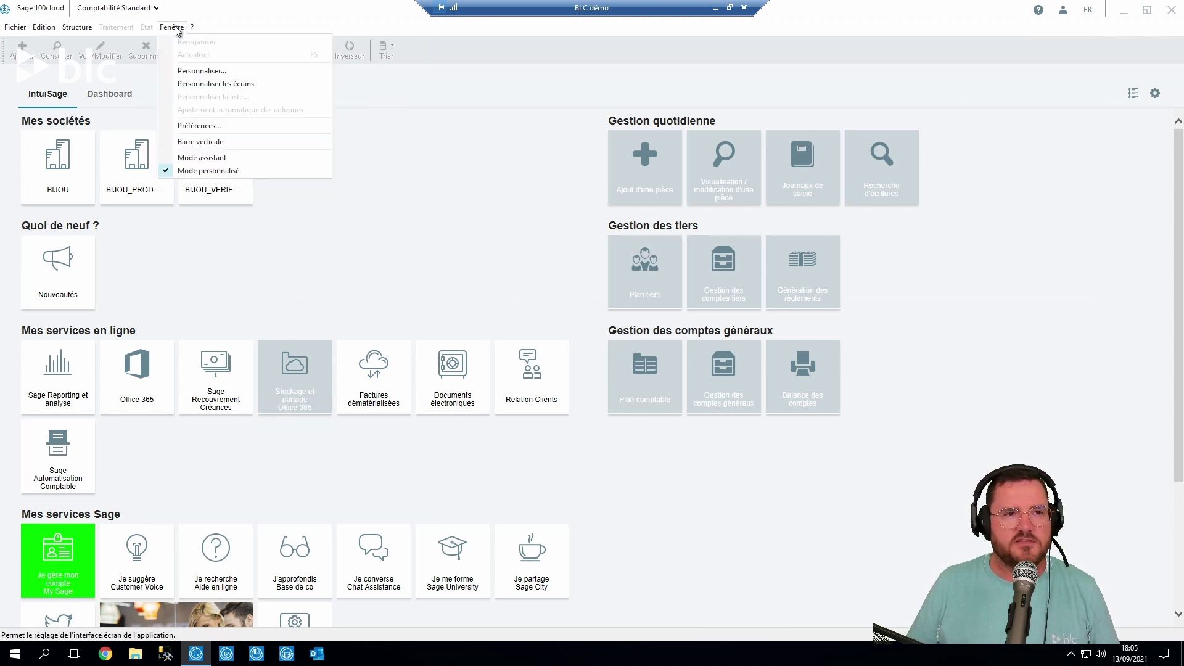
click(188, 71)
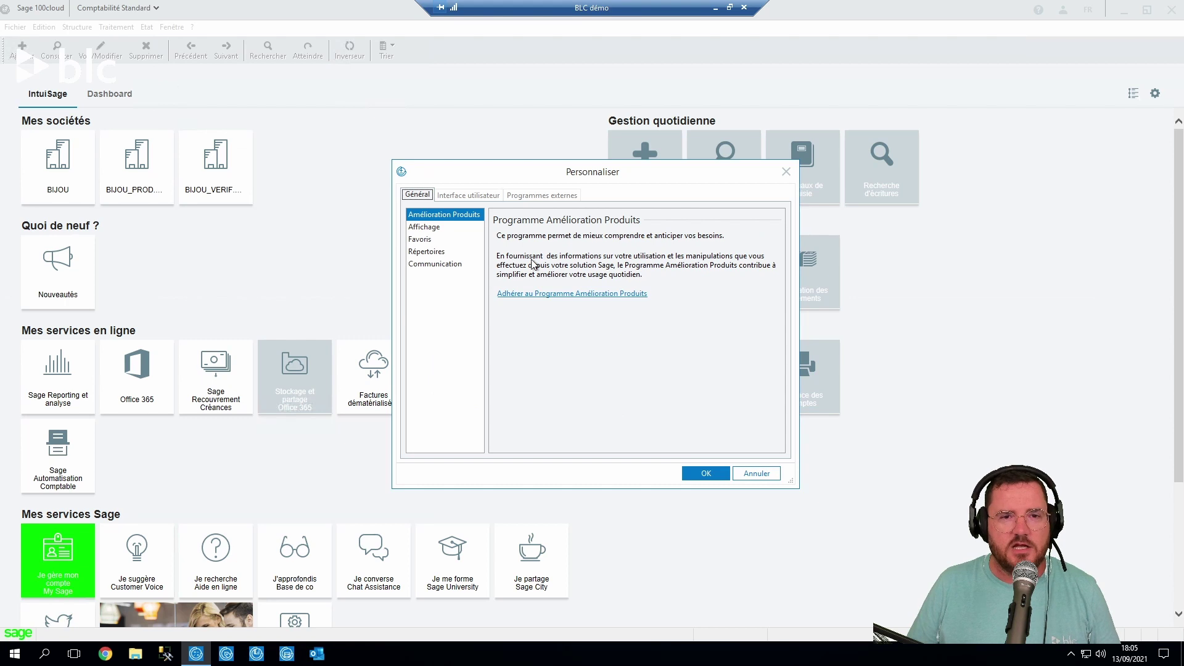
click(467, 195)
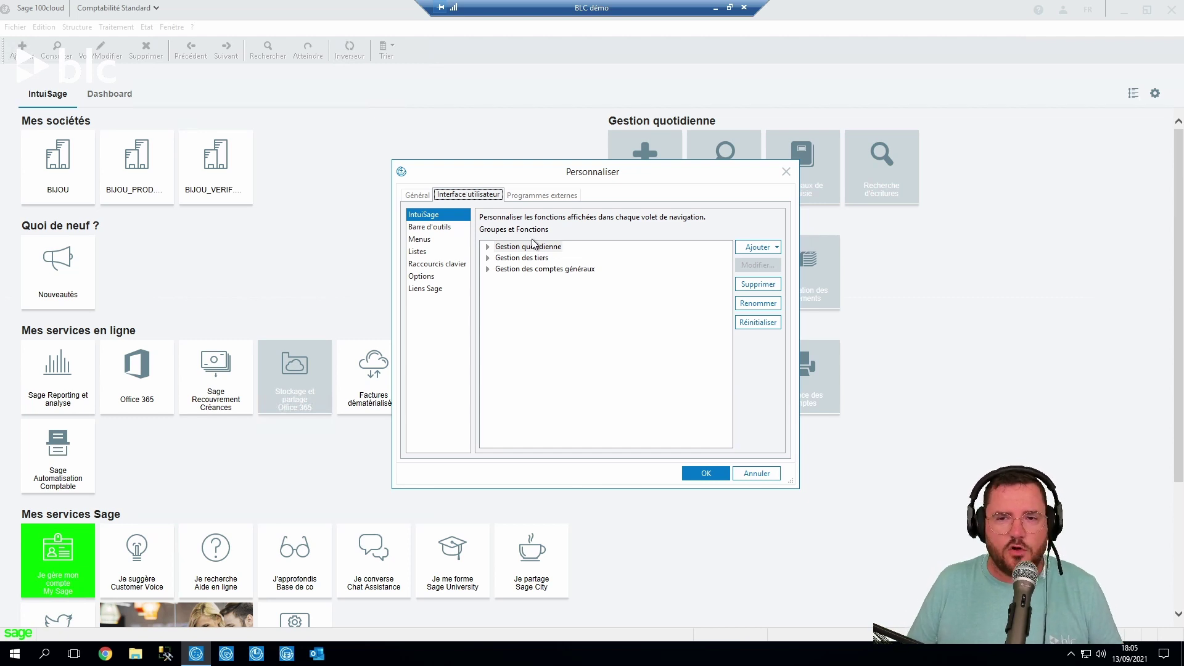
click(771, 246)
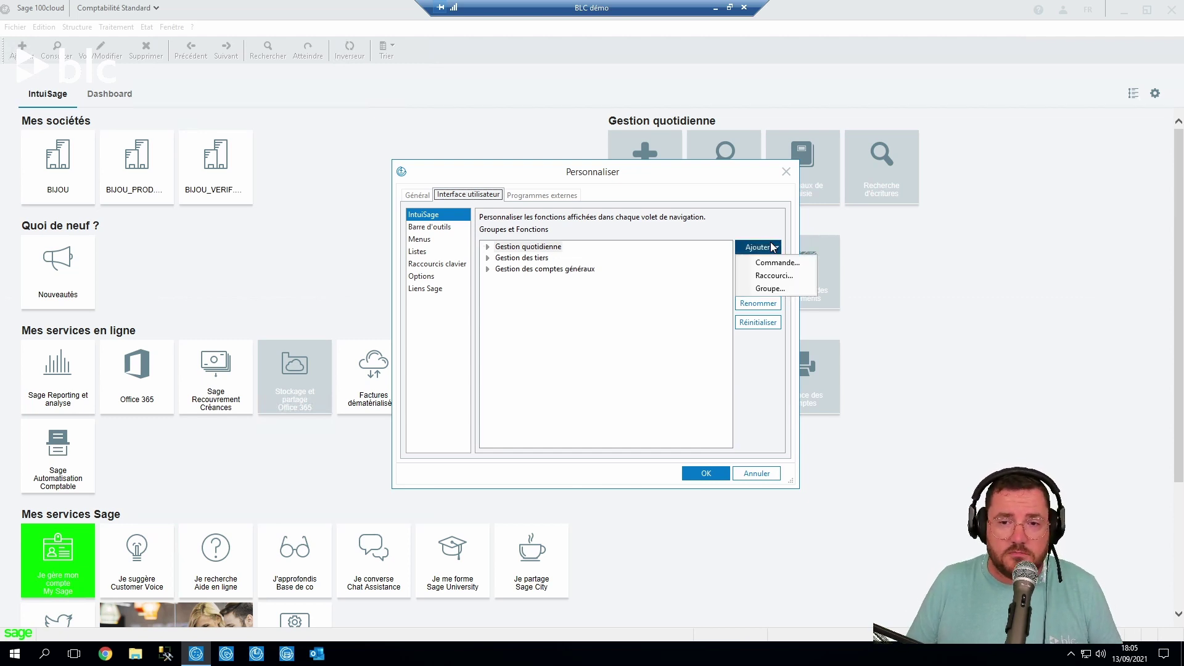
click(770, 288)
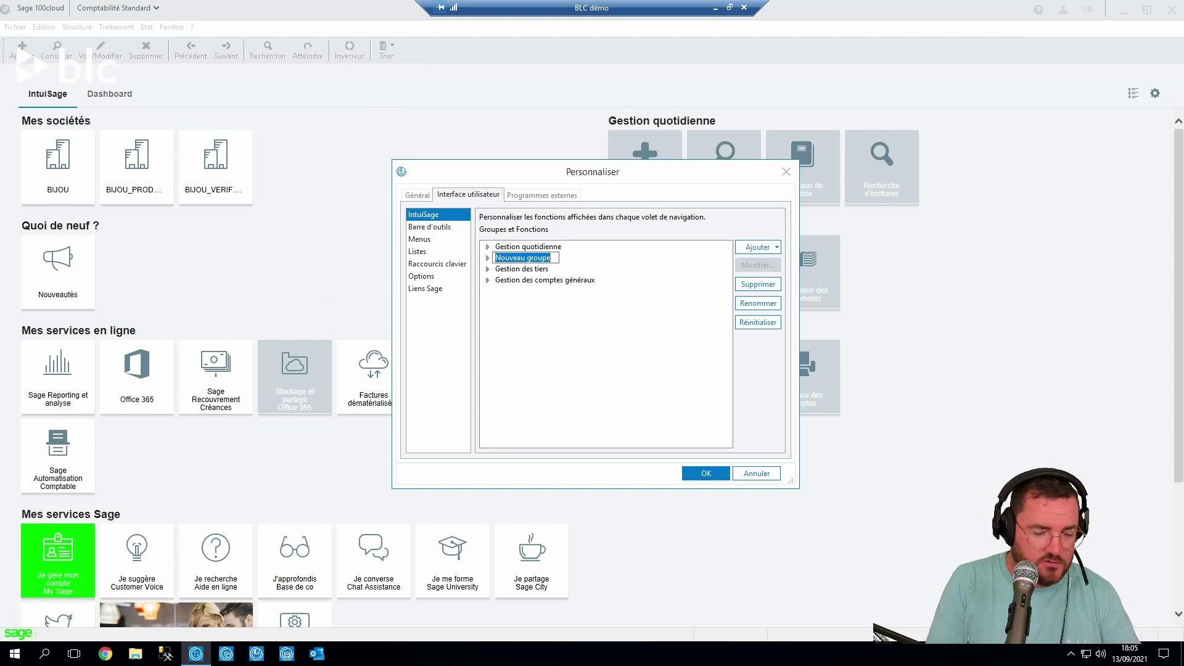
text(Excel)
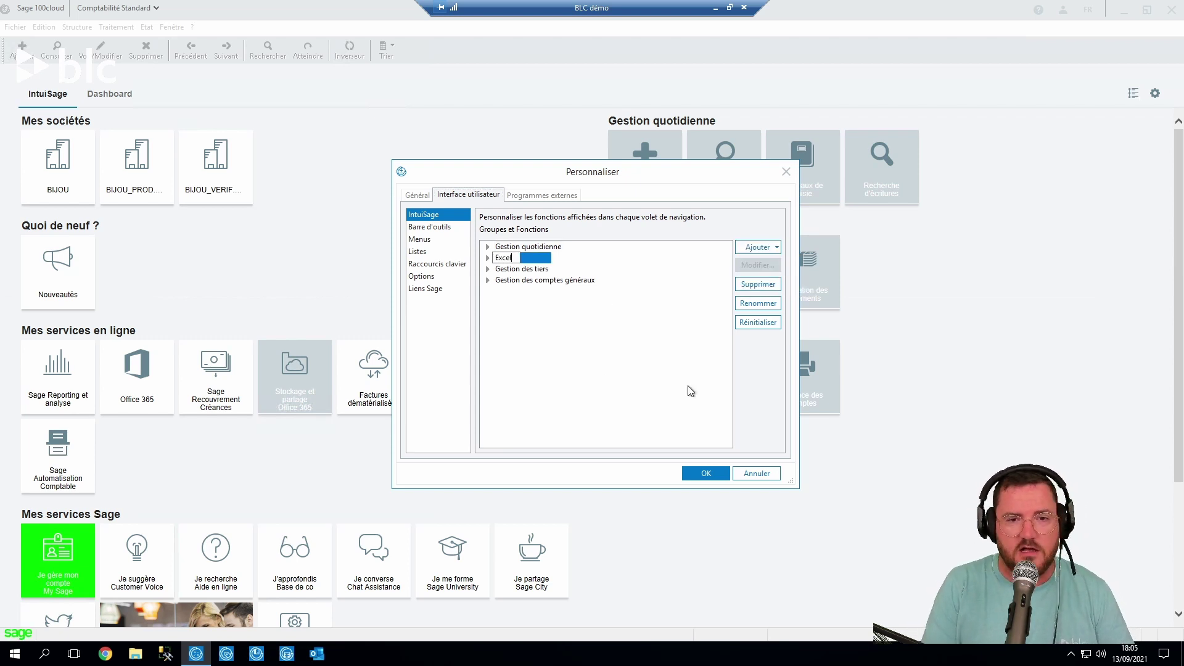
key(Return)
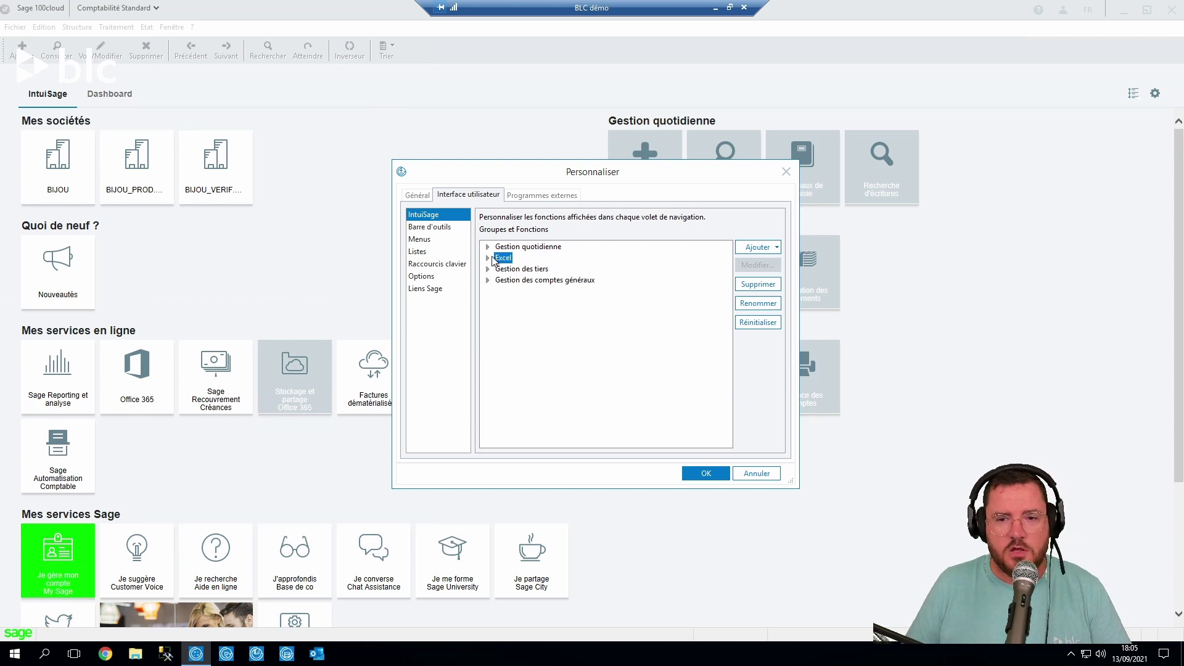
drag(493, 260, 503, 290)
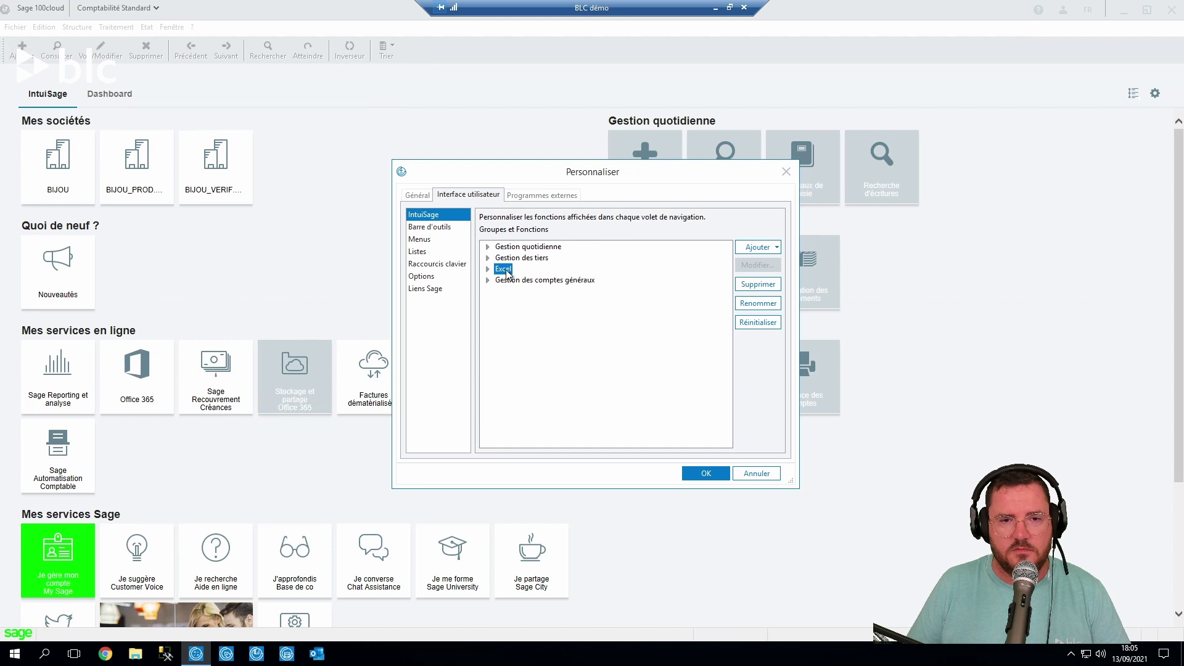
mouse_move(503, 269)
mouse_down()
mouse_move(501, 285)
mouse_move(488, 284)
mouse_up()
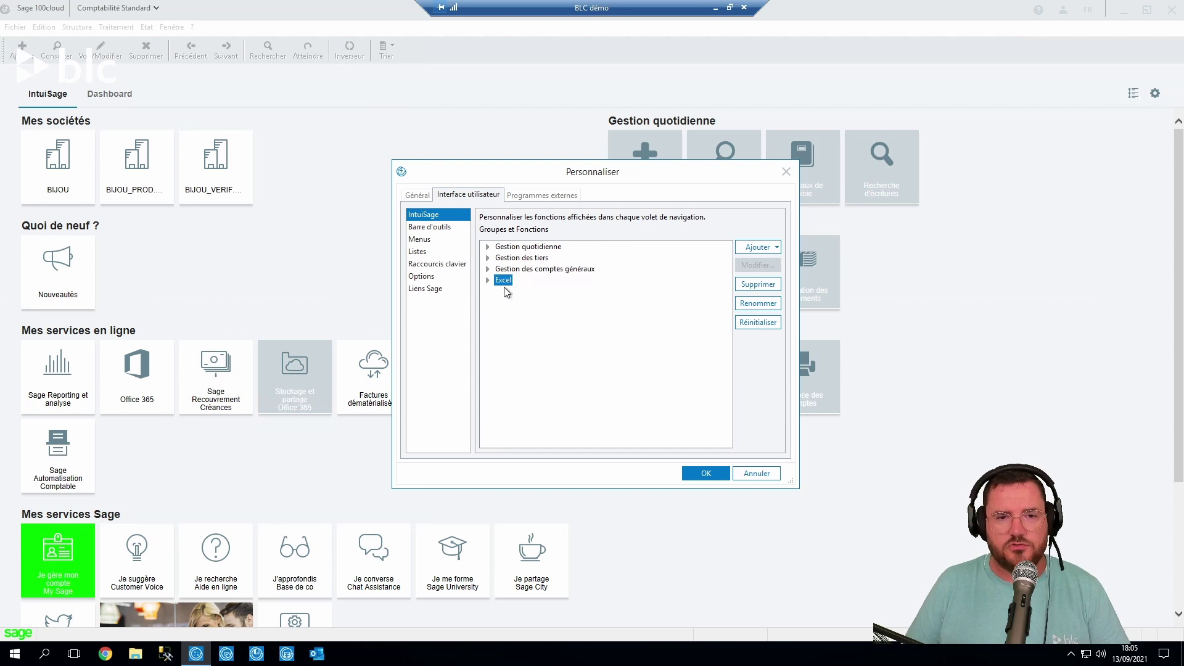
Add a shortcut to Détail.xlsx from the Bureau folder to the Excel group
click(775, 248)
click(770, 277)
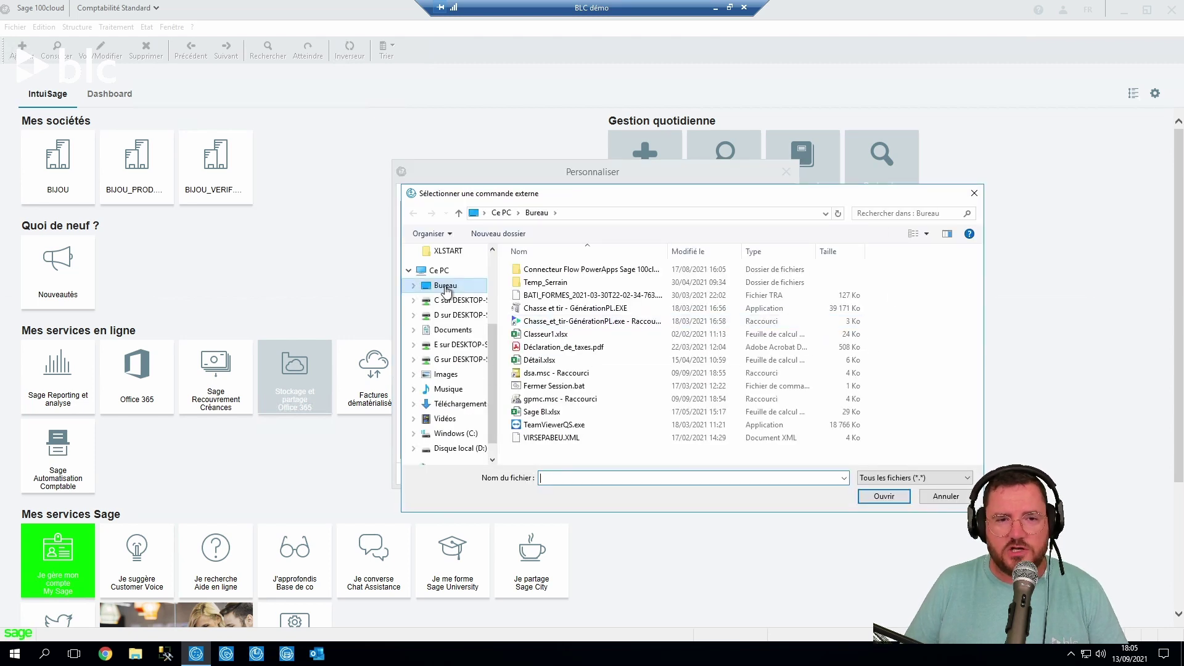
click(610, 361)
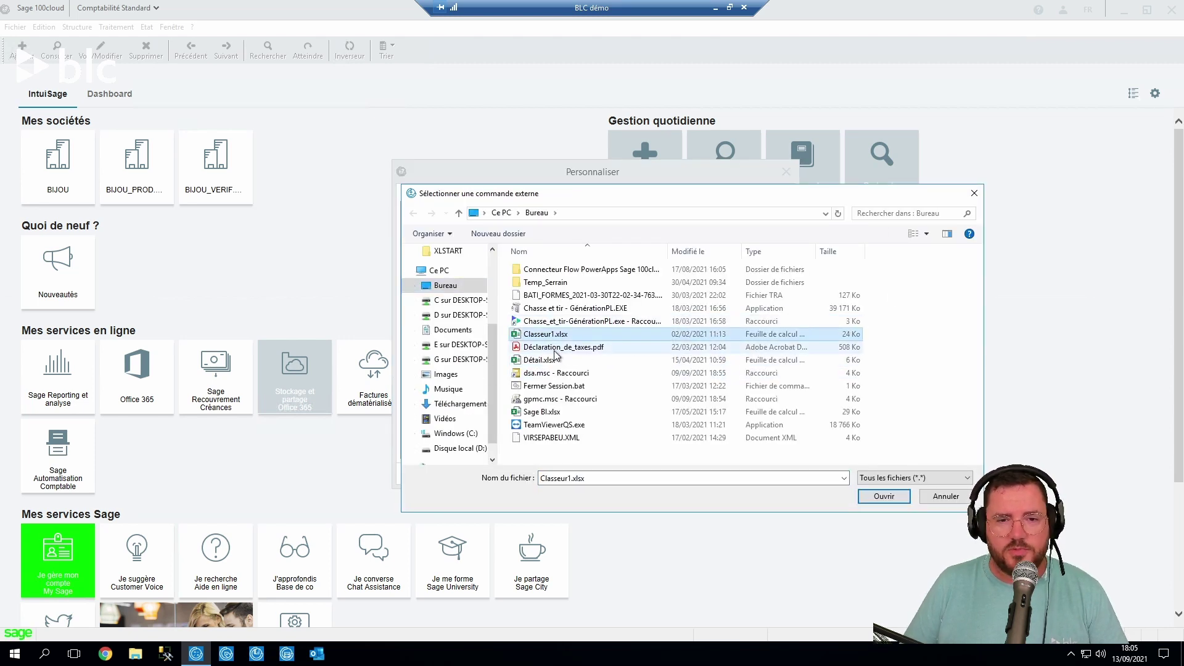
click(884, 496)
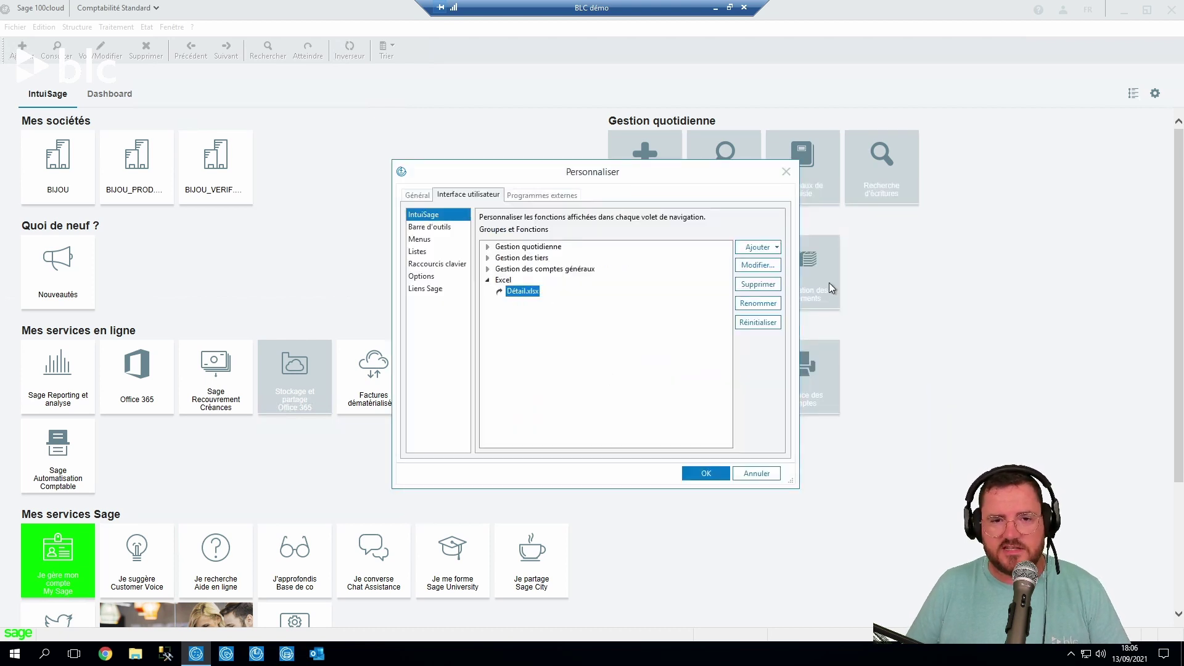
Add a shortcut to Sage BI.xlsx from the Bureau folder to the Excel group
click(775, 247)
click(778, 278)
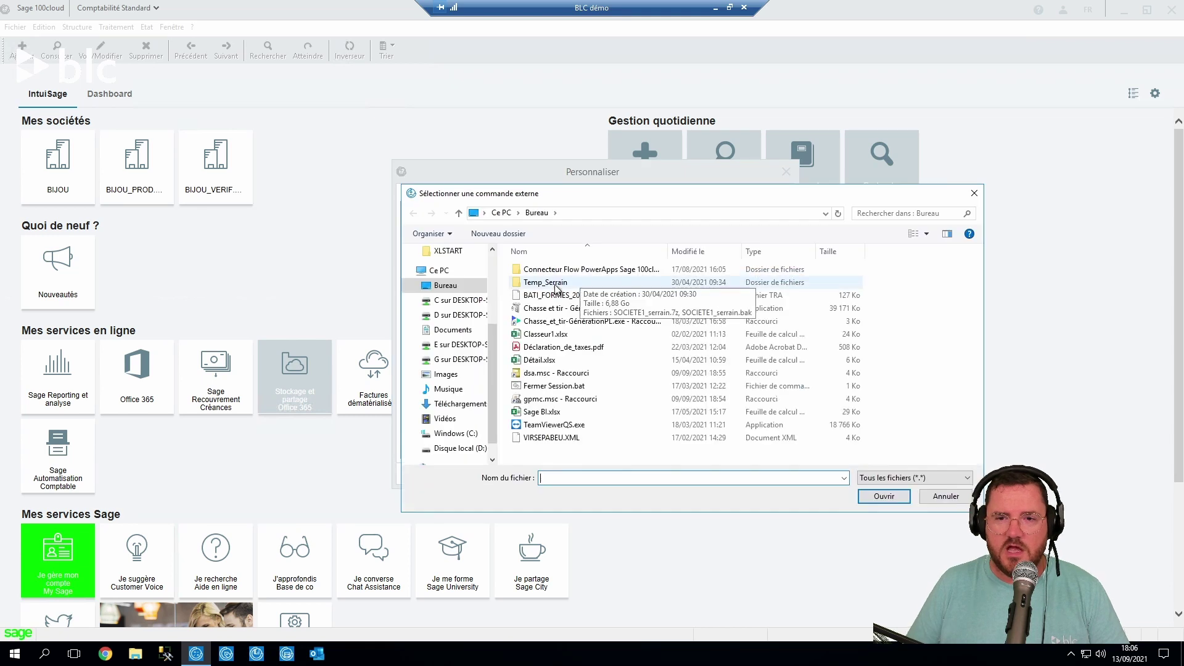
click(542, 412)
click(908, 498)
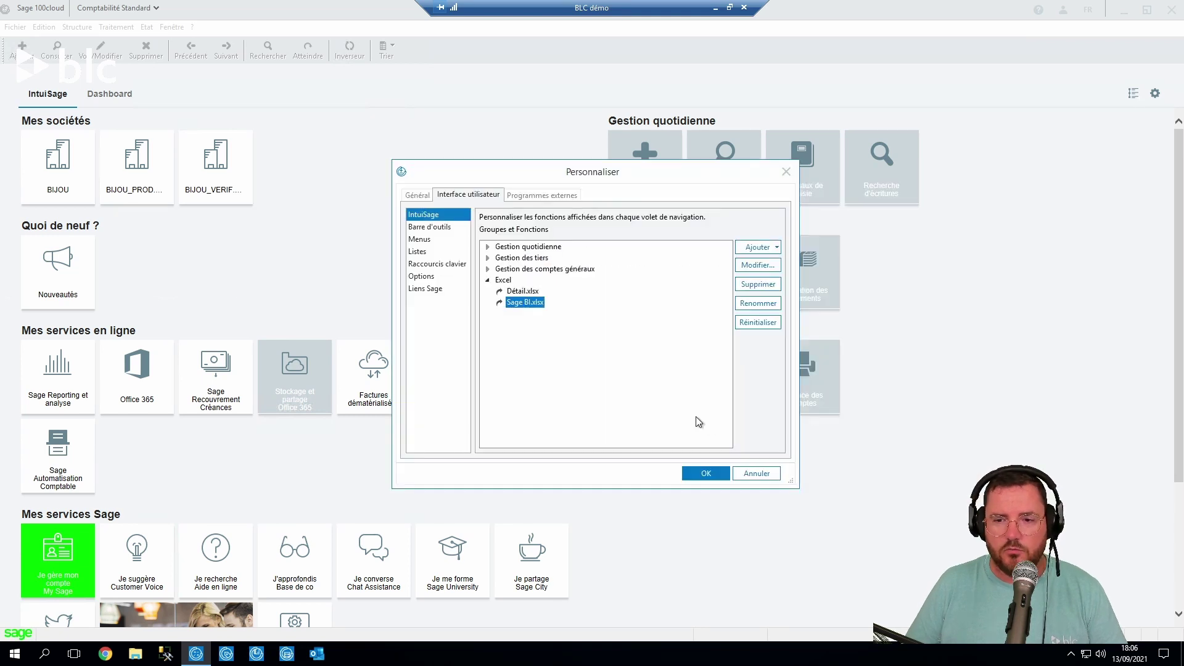
Add a shortcut to Classeur1.xlsx to the Excel group and save the customization settings
click(782, 248)
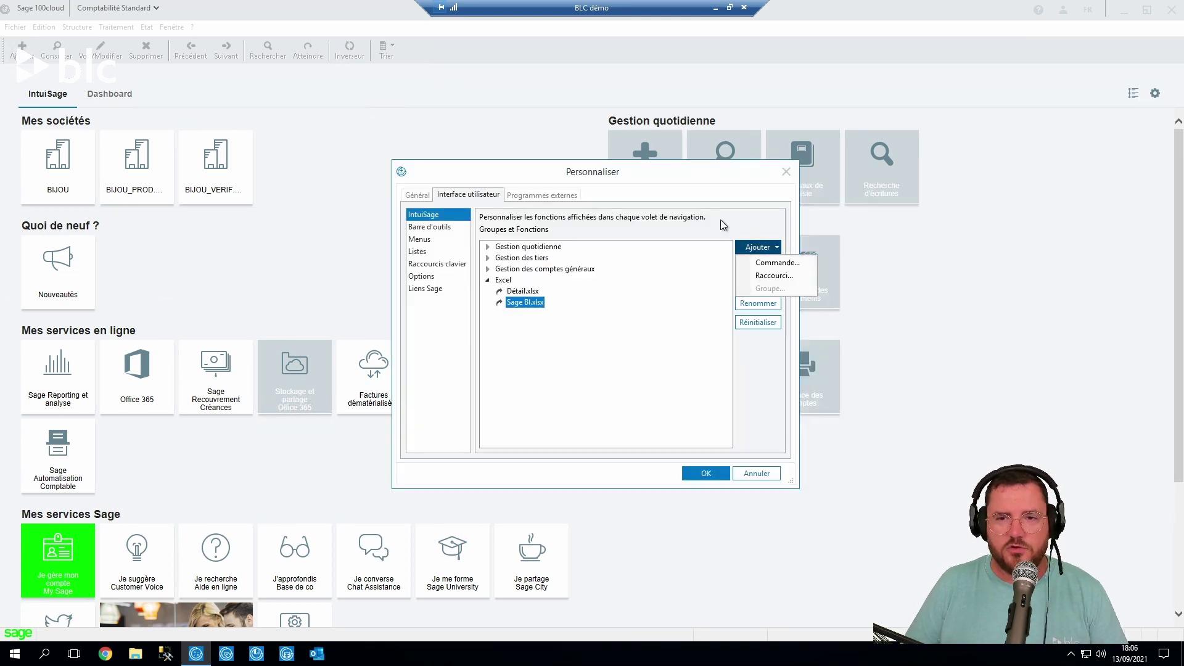
click(778, 278)
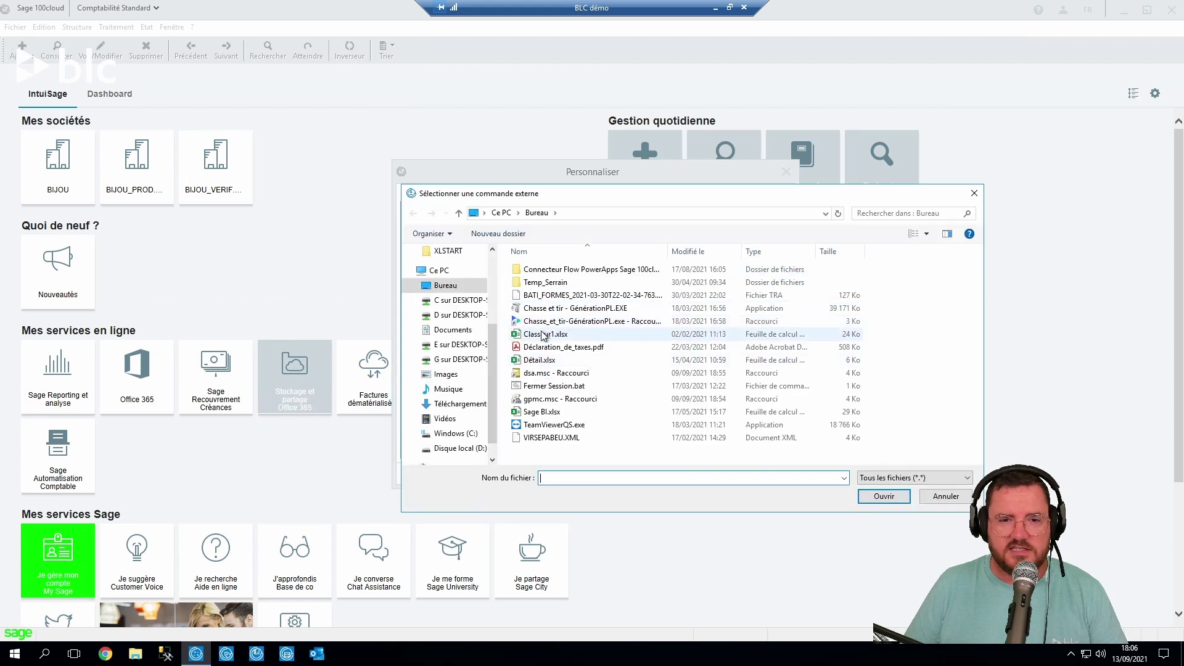
click(546, 333)
click(884, 496)
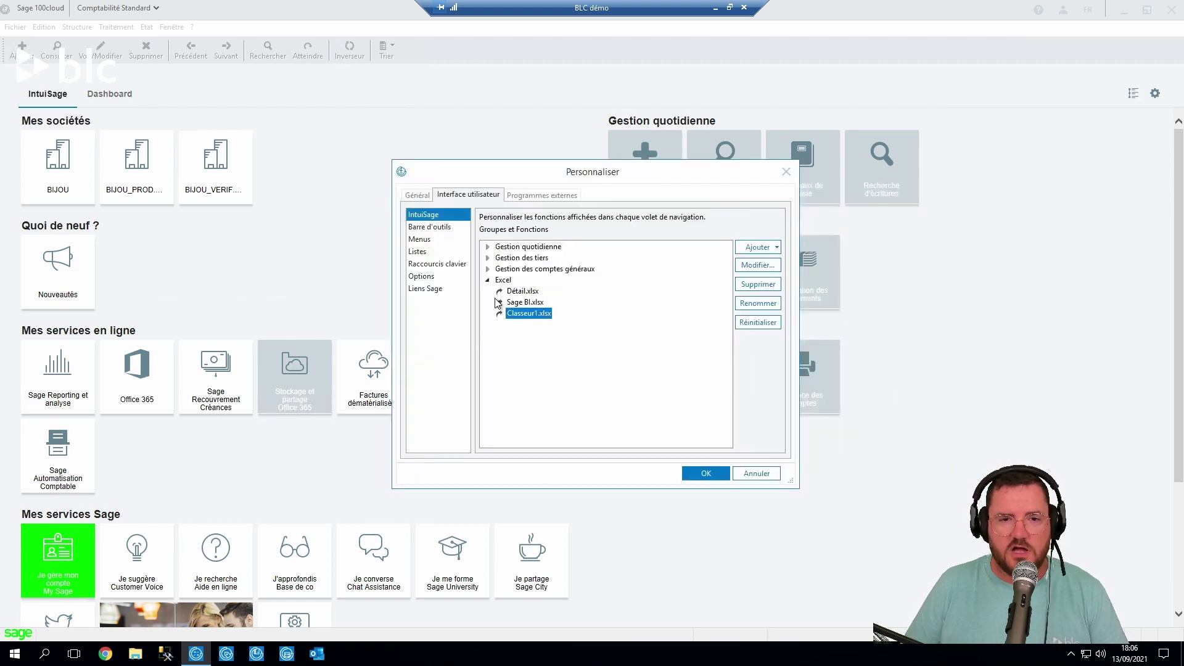
click(706, 473)
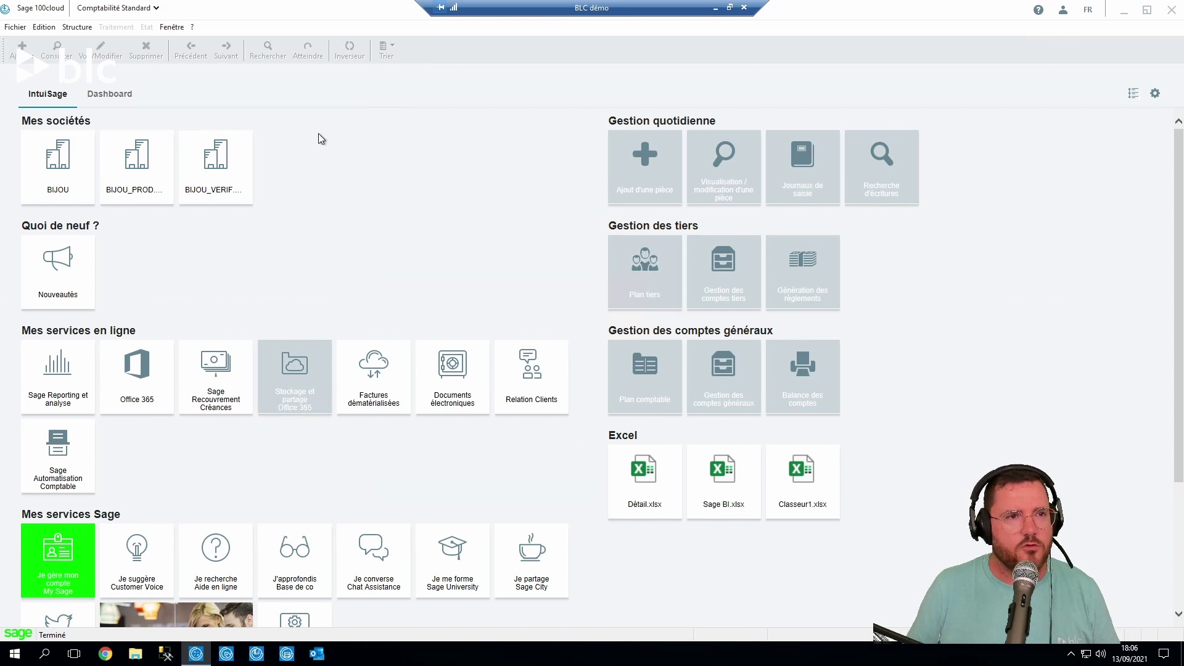
Add another IntuiSage group named Supper Apps BLC in the Personnaliser settings and move it below the Excel group
click(171, 26)
click(196, 71)
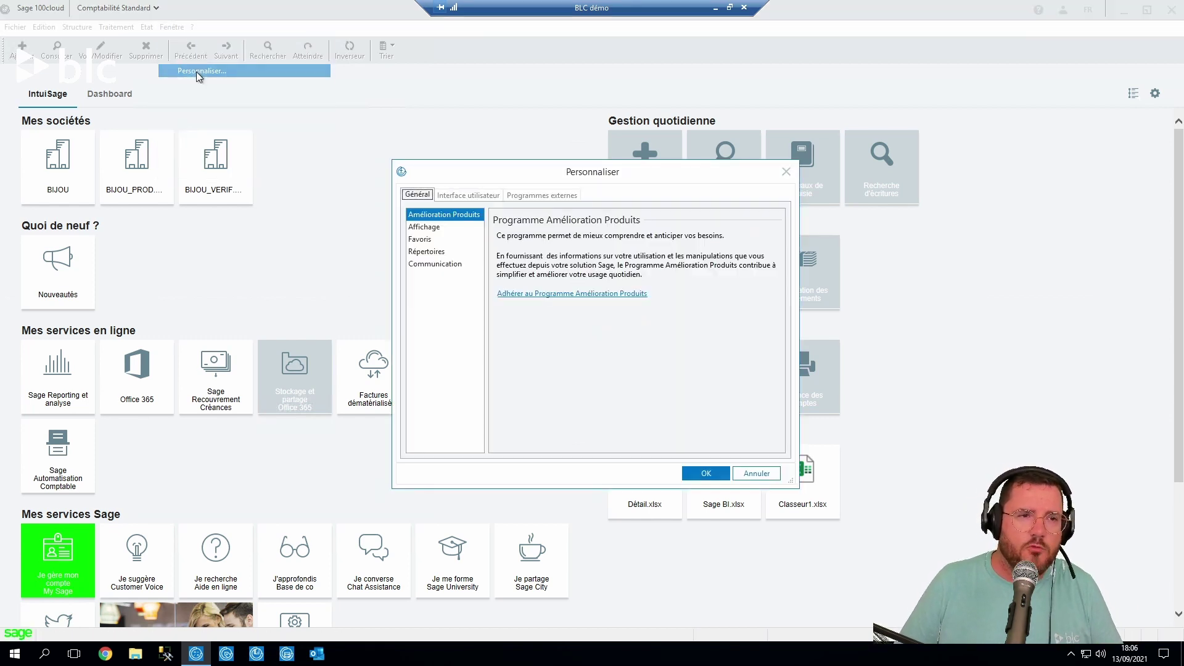
click(472, 196)
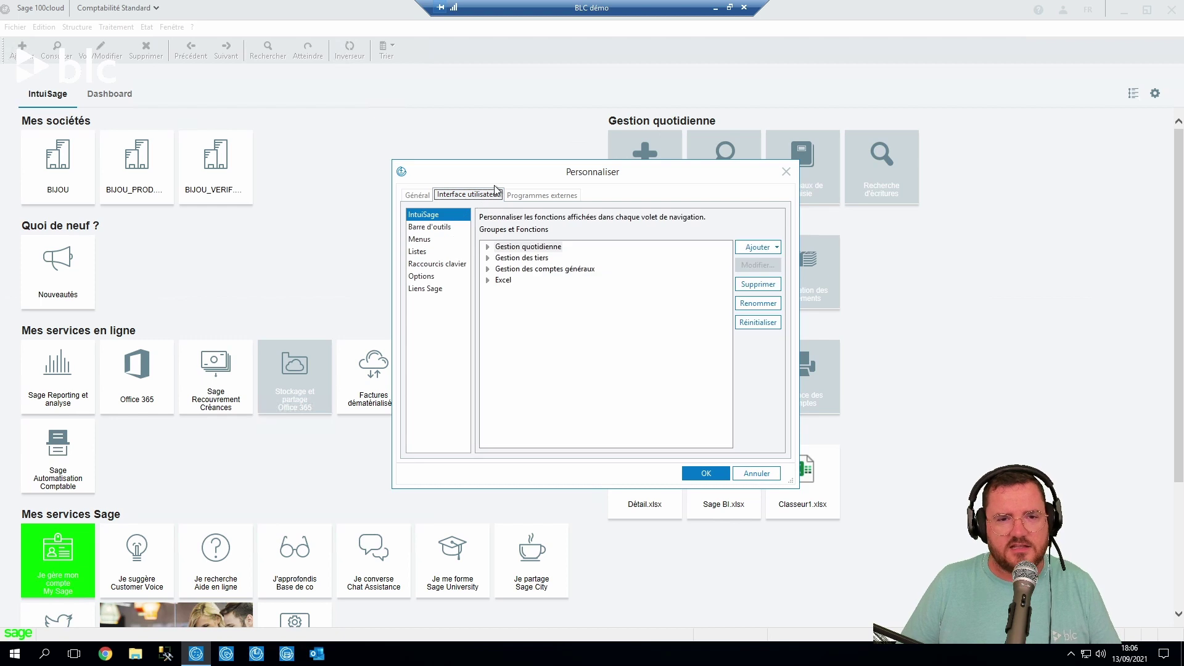
click(757, 247)
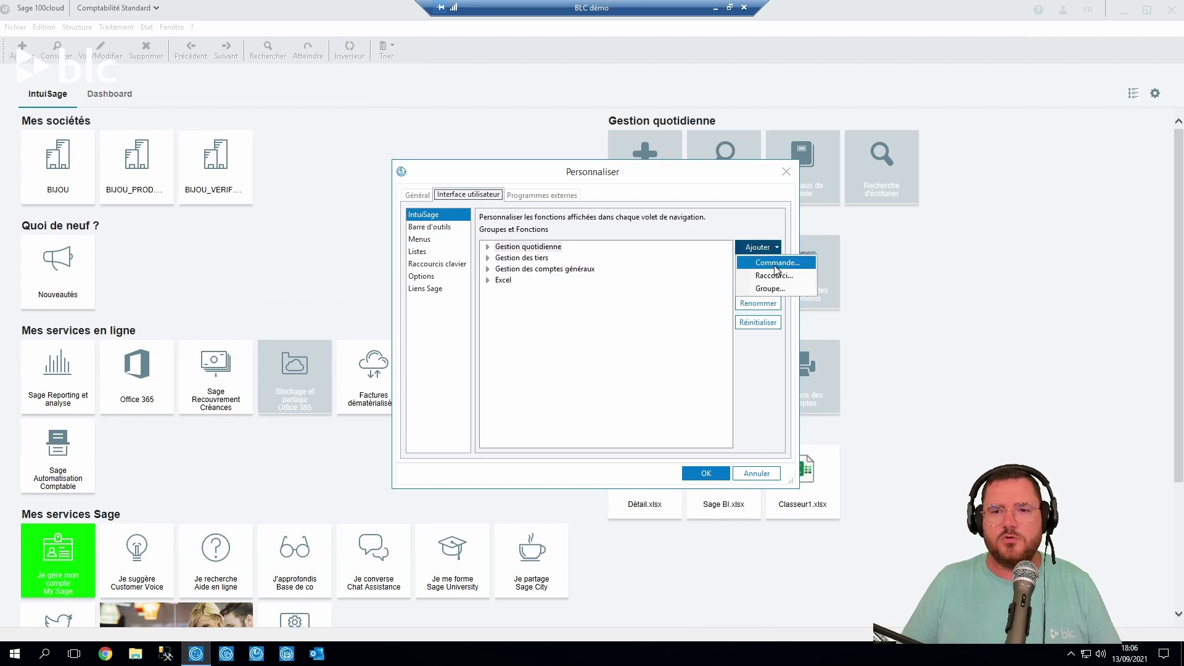
click(776, 289)
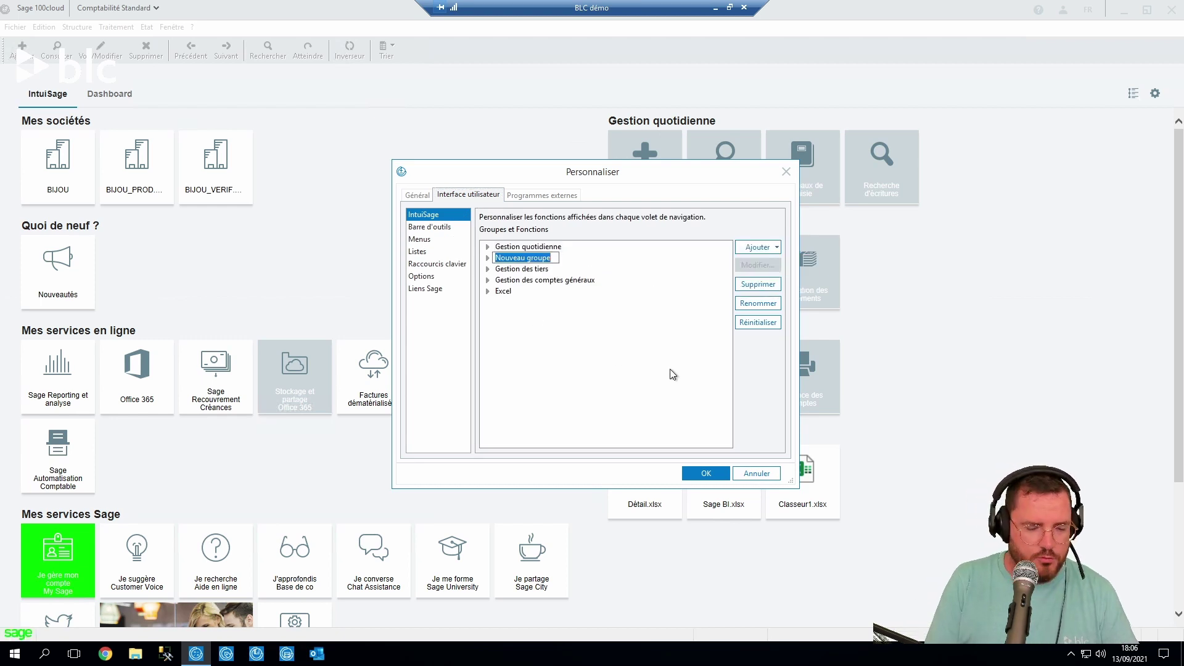
text(Supper Apps BLC)
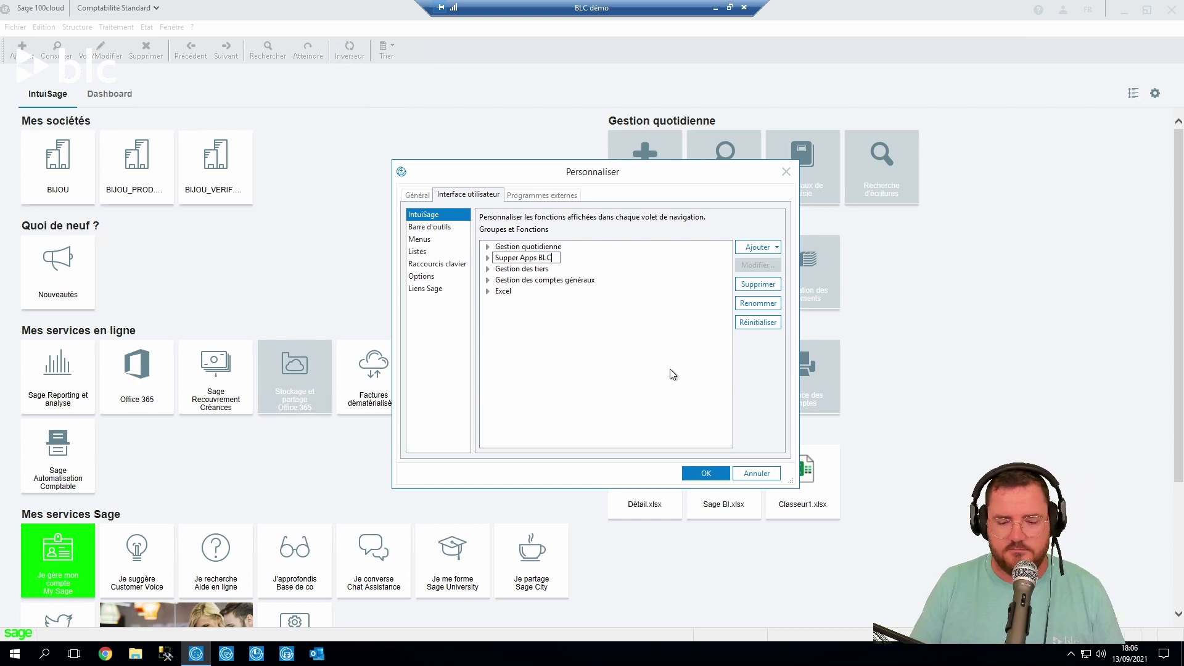
key(Return)
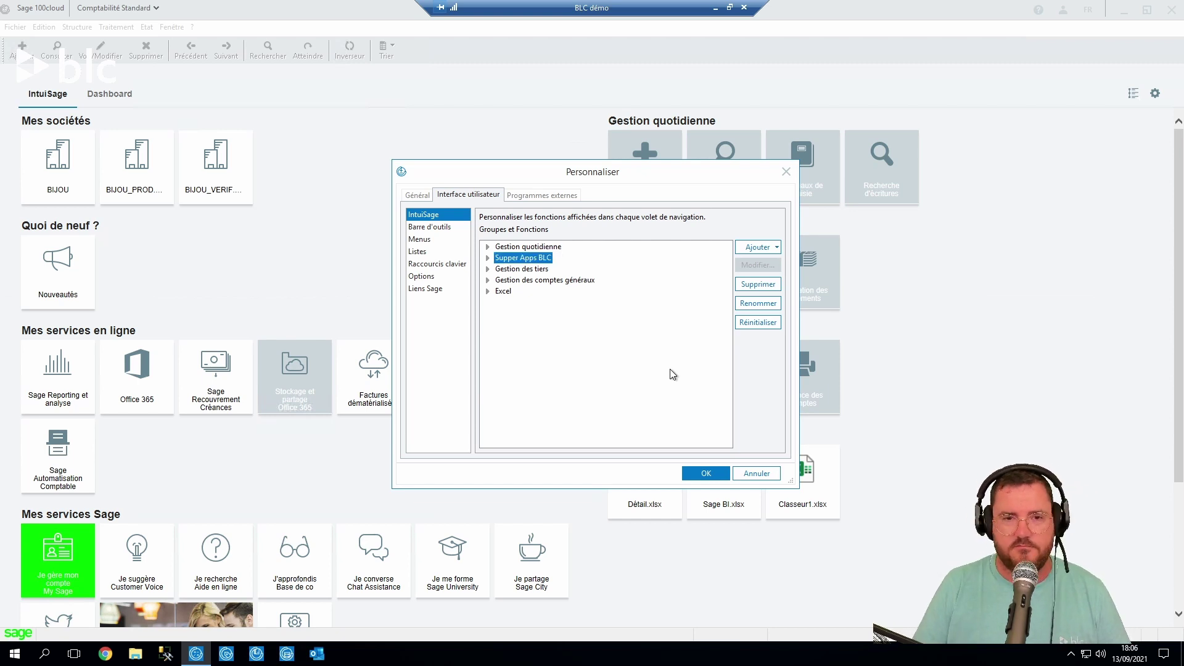
drag(497, 263, 510, 287)
click(511, 295)
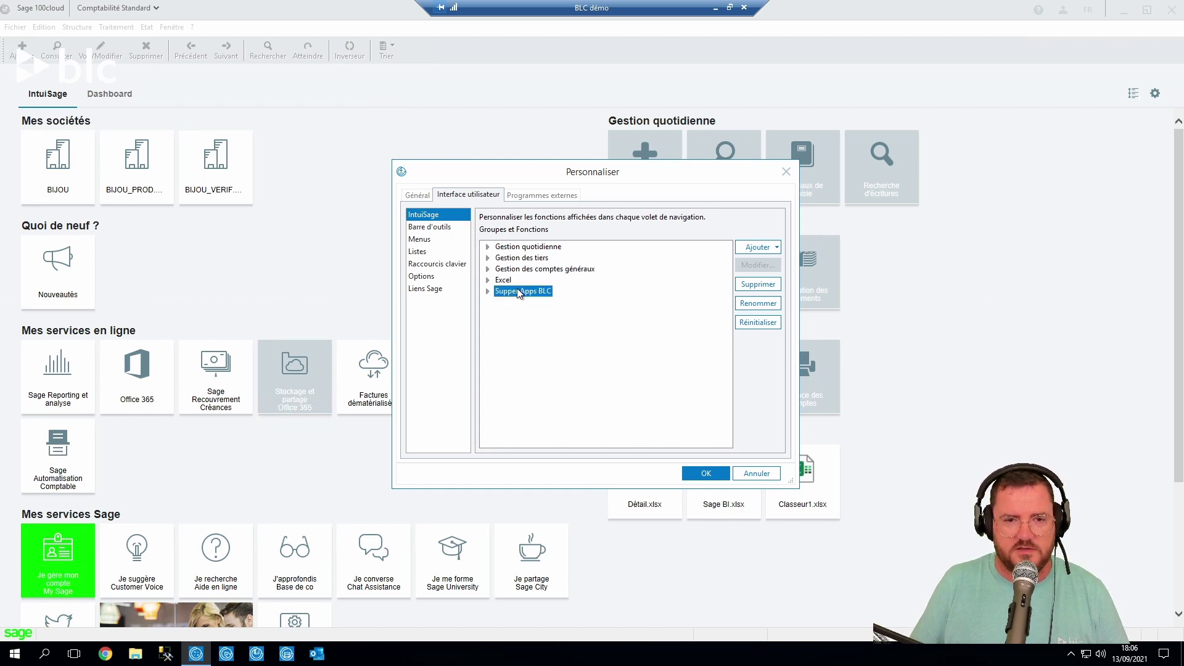
Rename the last IntuiSage group as Super Apps BLC
click(758, 303)
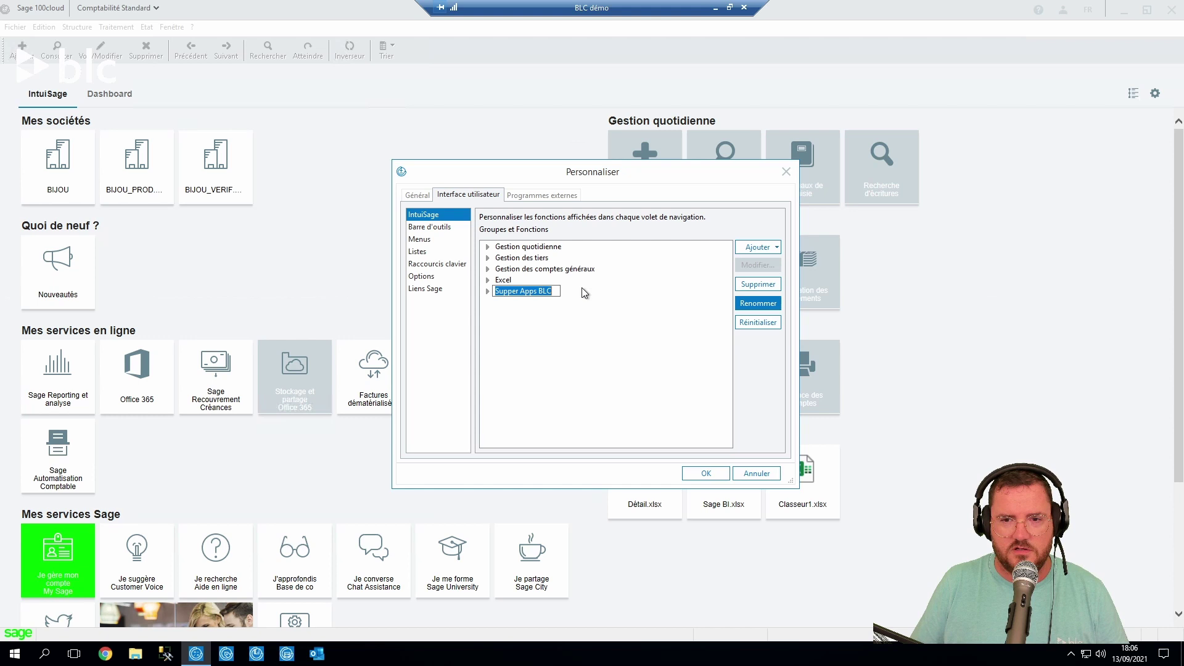
click(515, 292)
key(BackSpace)
key(Return)
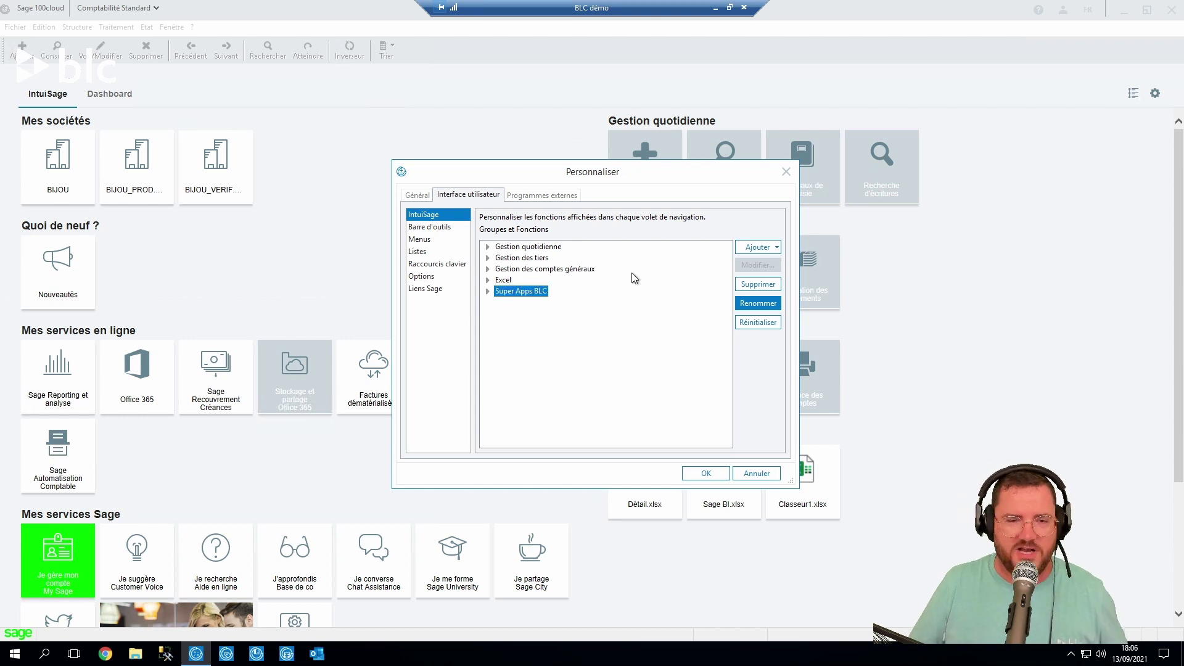
Start adding a shortcut to the Super Apps BLC group and browse to the BLC-Conseil folder in C: Program Files (x86)
click(762, 248)
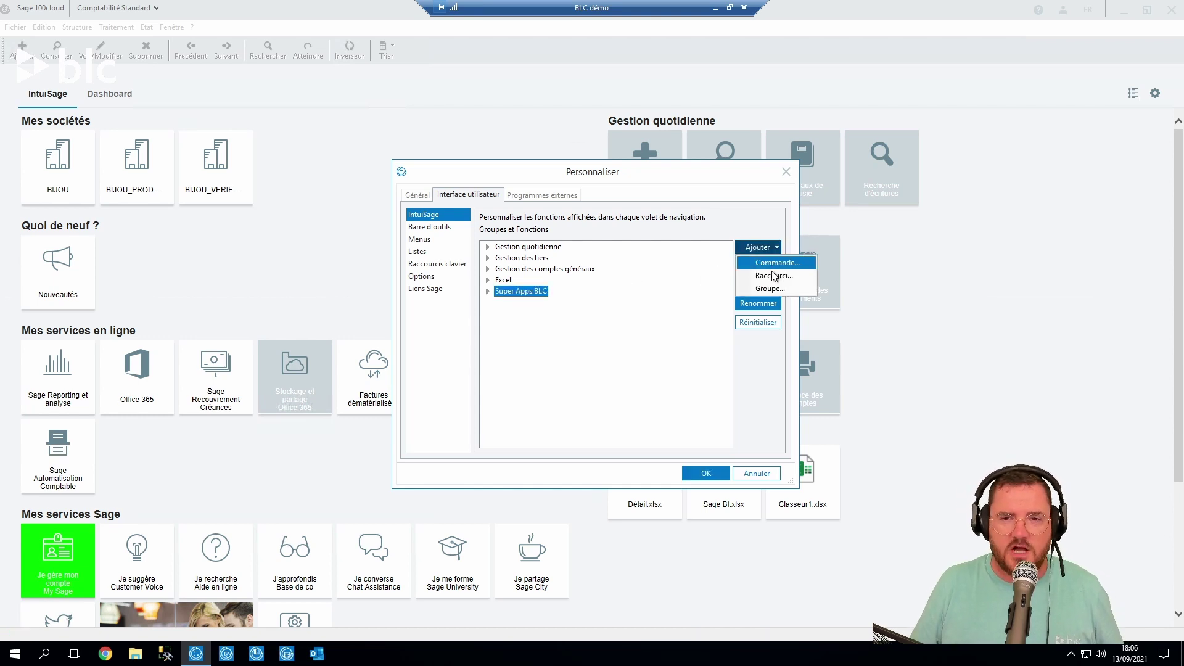
click(772, 276)
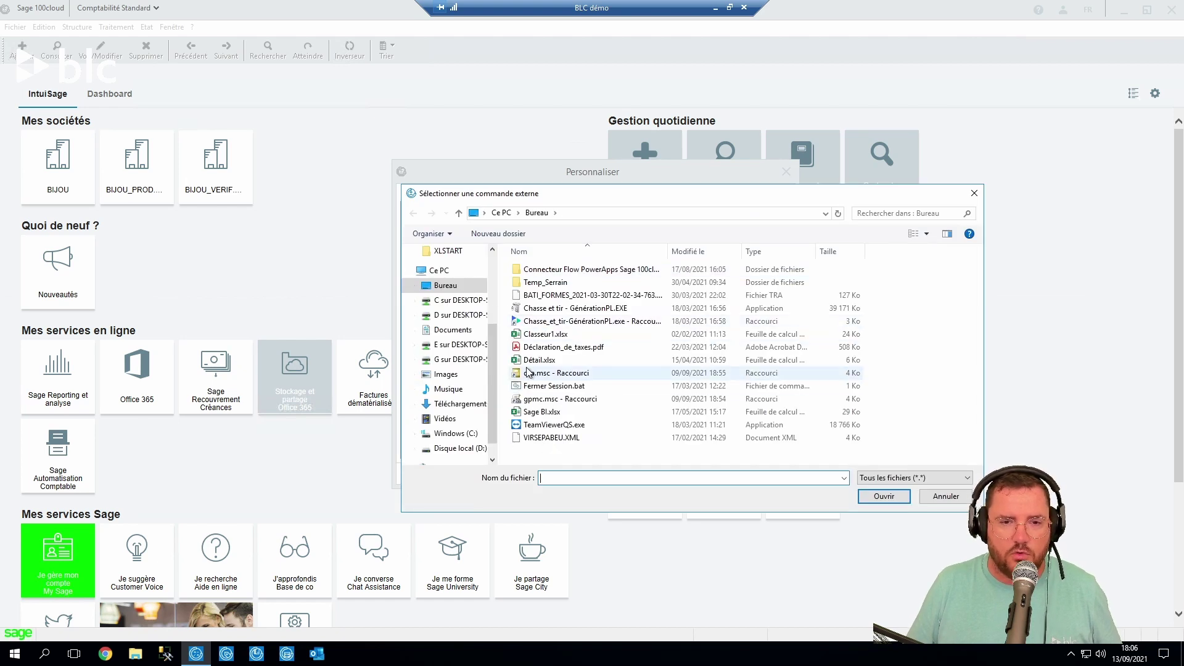
click(557, 321)
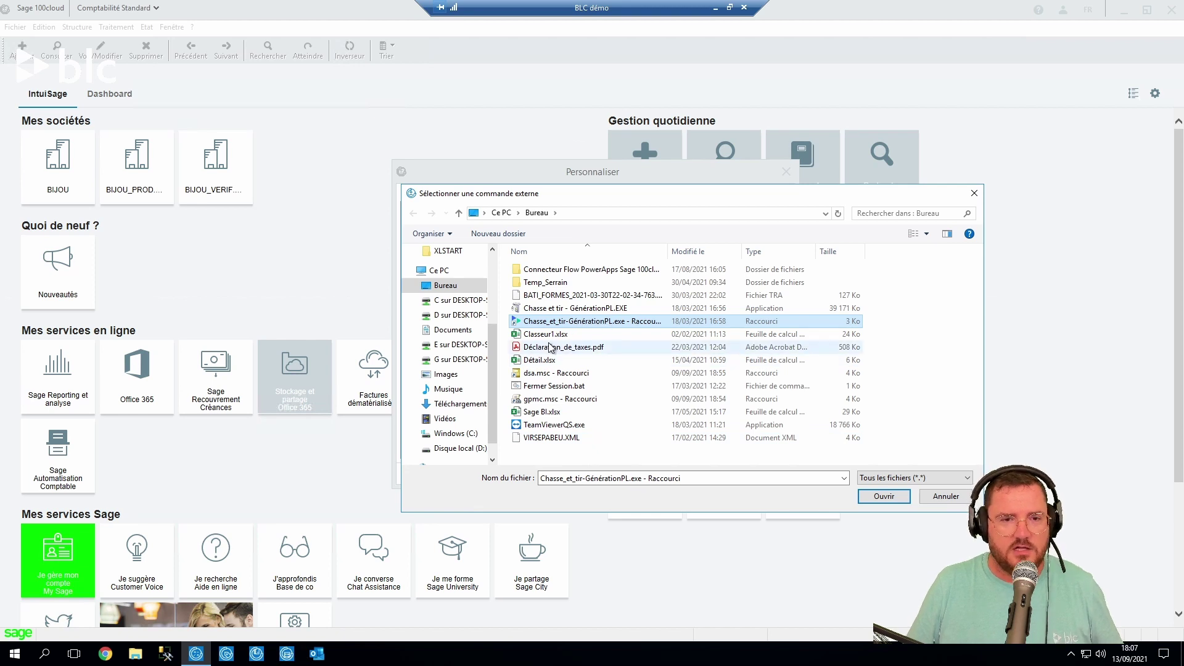
click(558, 399)
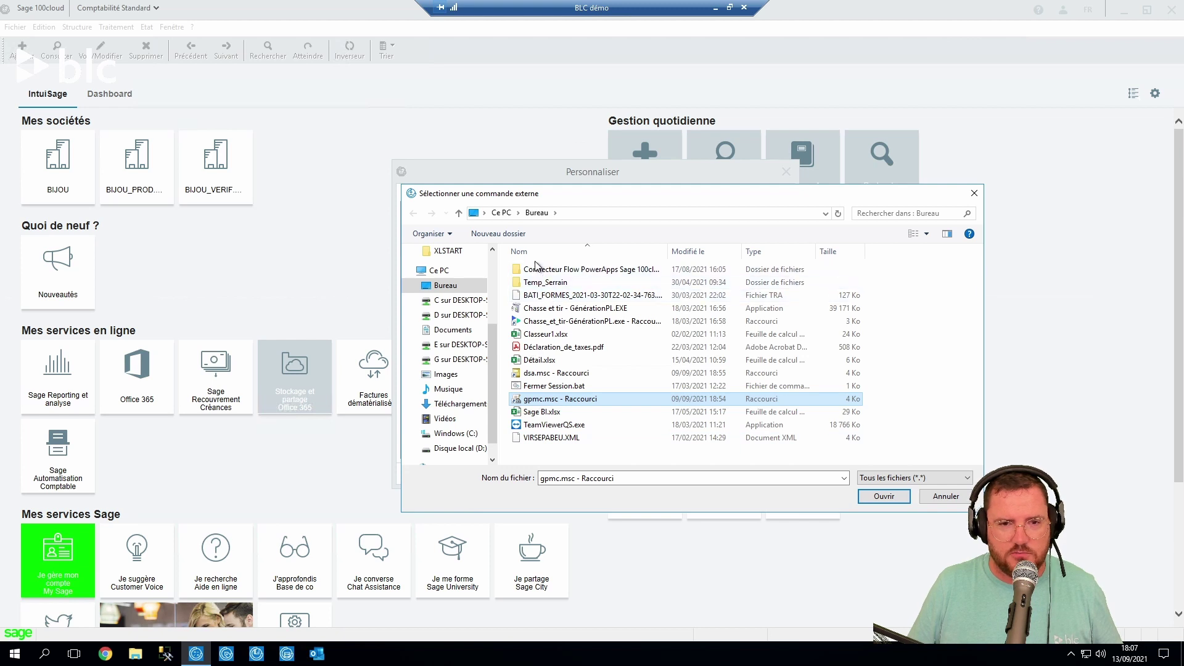
click(458, 434)
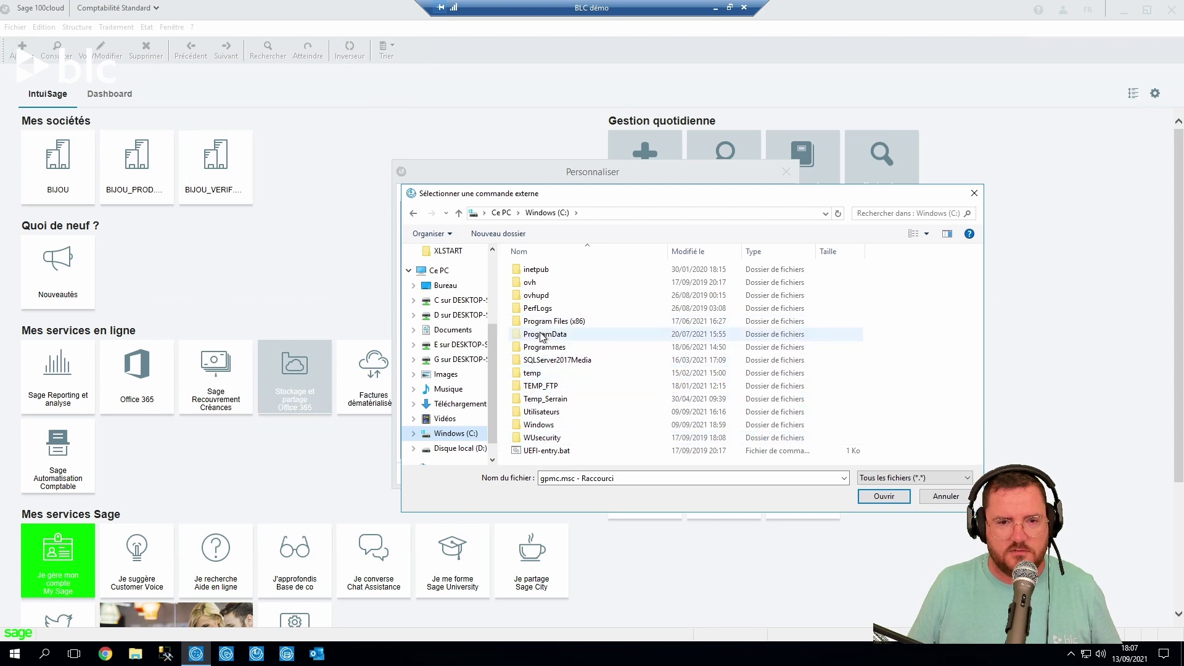
double_click(554, 321)
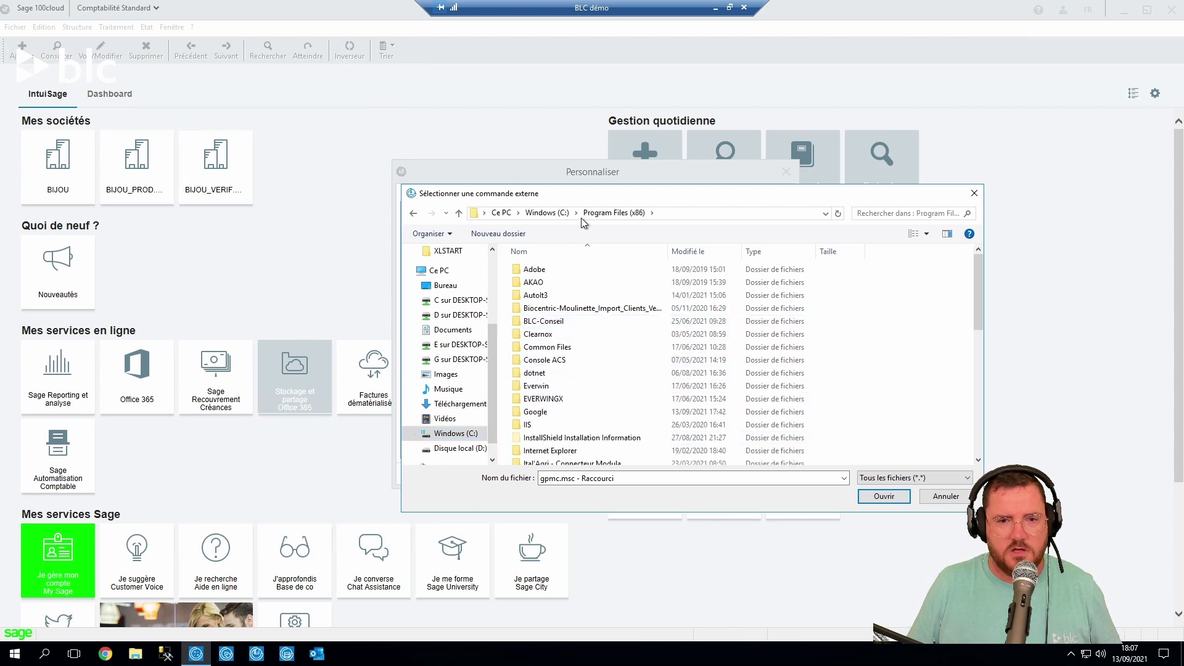
double_click(546, 333)
click(627, 213)
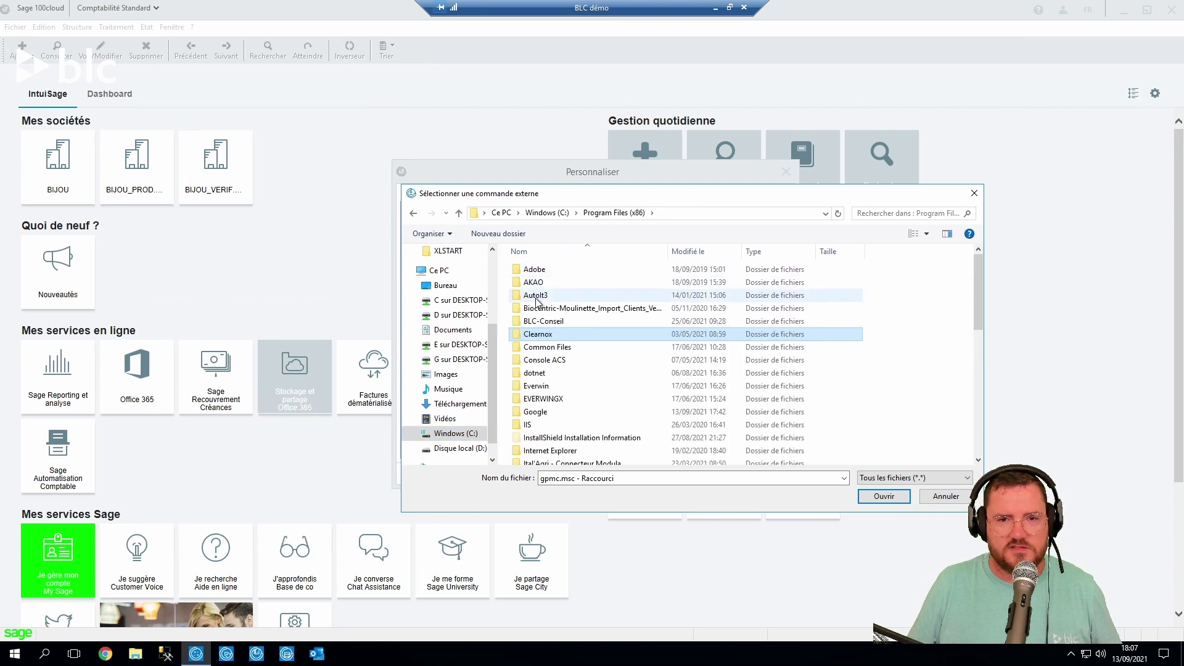
double_click(544, 322)
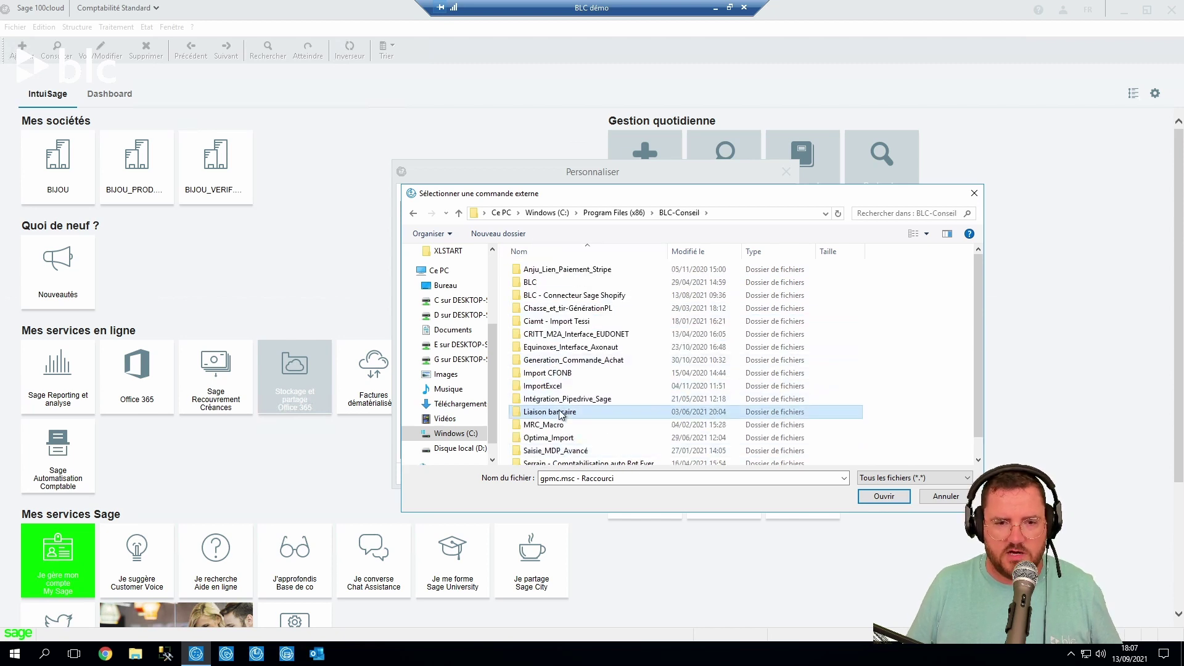
Add Liaison bancaire.exe from the Liaison bancaire folder as the shortcut and save the customization settings
double_click(549, 412)
scroll(563, 351, down, 2)
scroll(563, 352, down, 2)
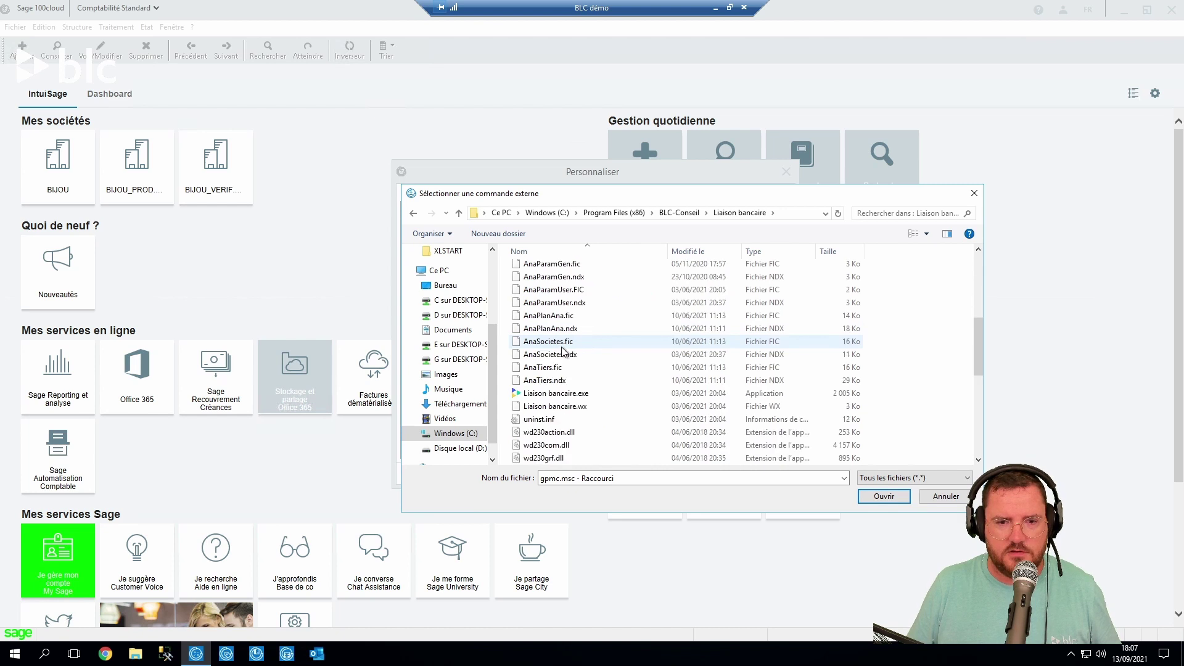
click(549, 395)
click(884, 496)
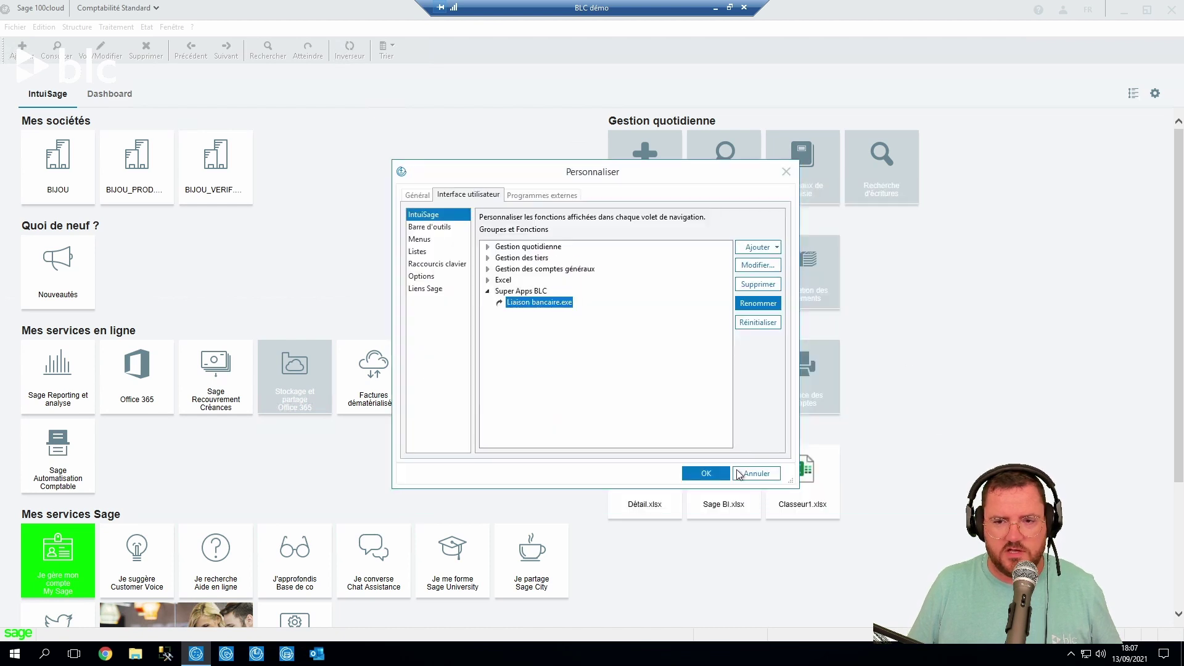
click(708, 475)
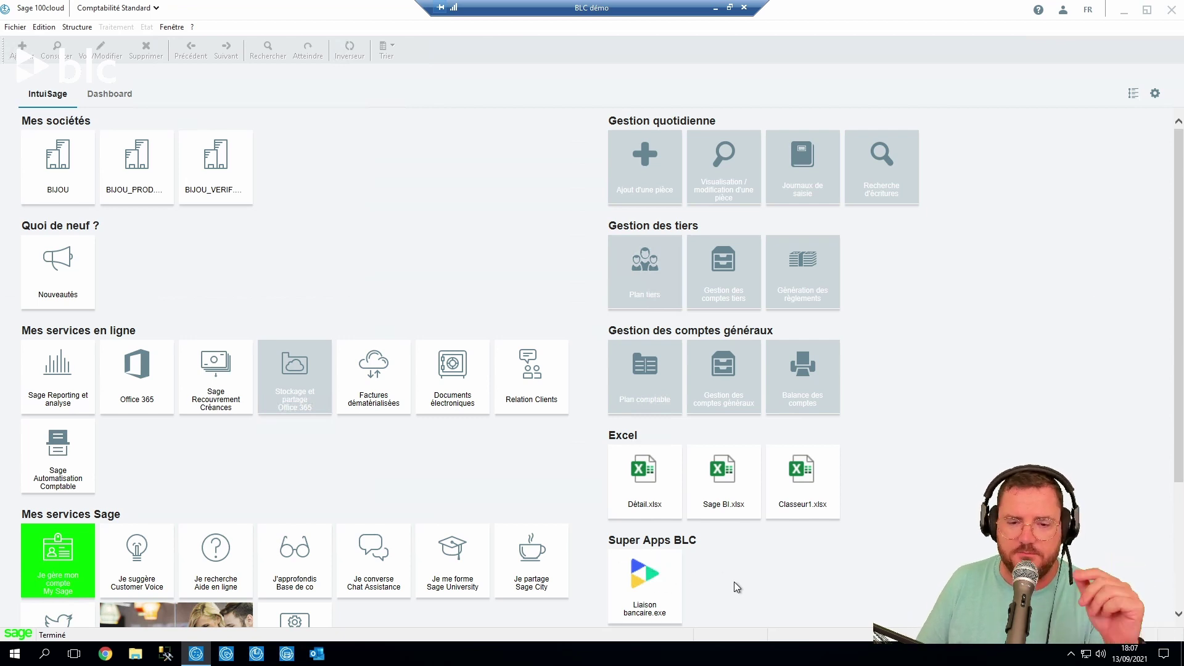
Launch the Liaison bancaire.exe shortcut from the Super Apps BLC group to test it, and close the module
click(646, 617)
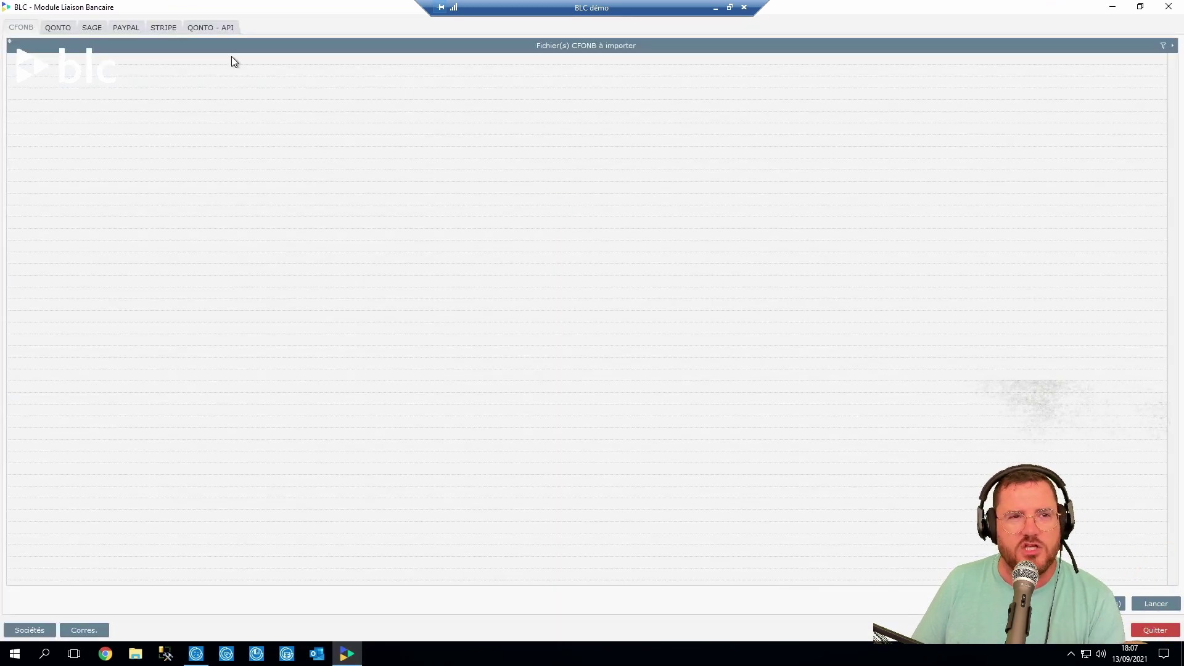
click(1169, 7)
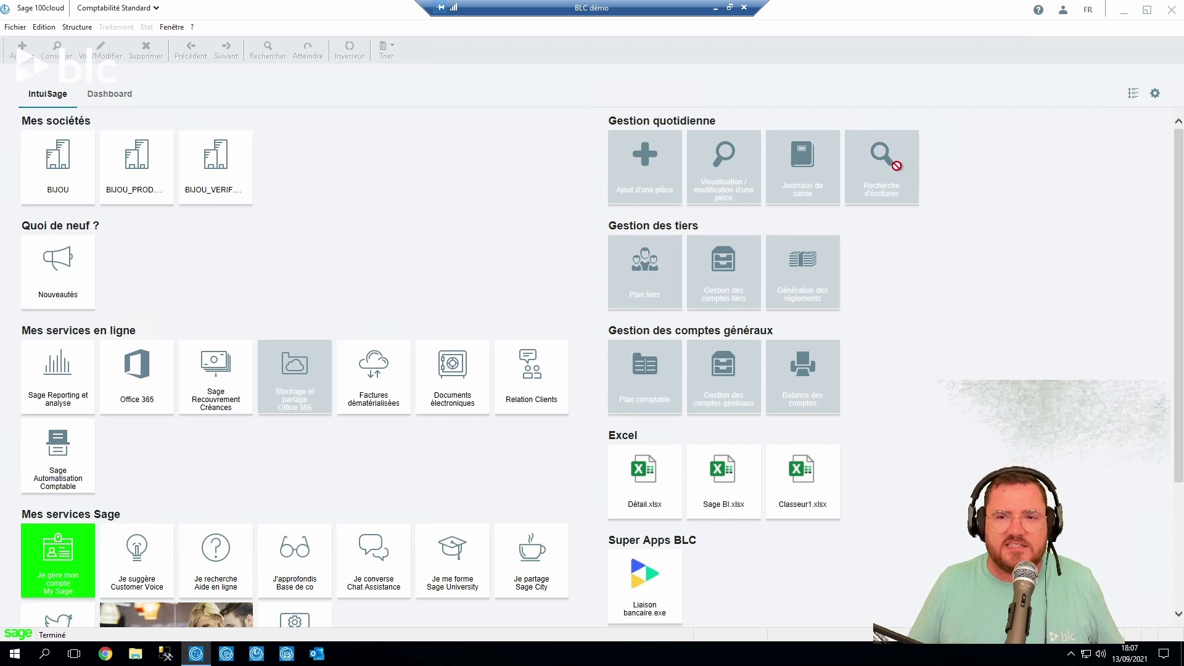
Open the IntuiSage user interface customization settings and expand the Gestion des tiers group
click(172, 27)
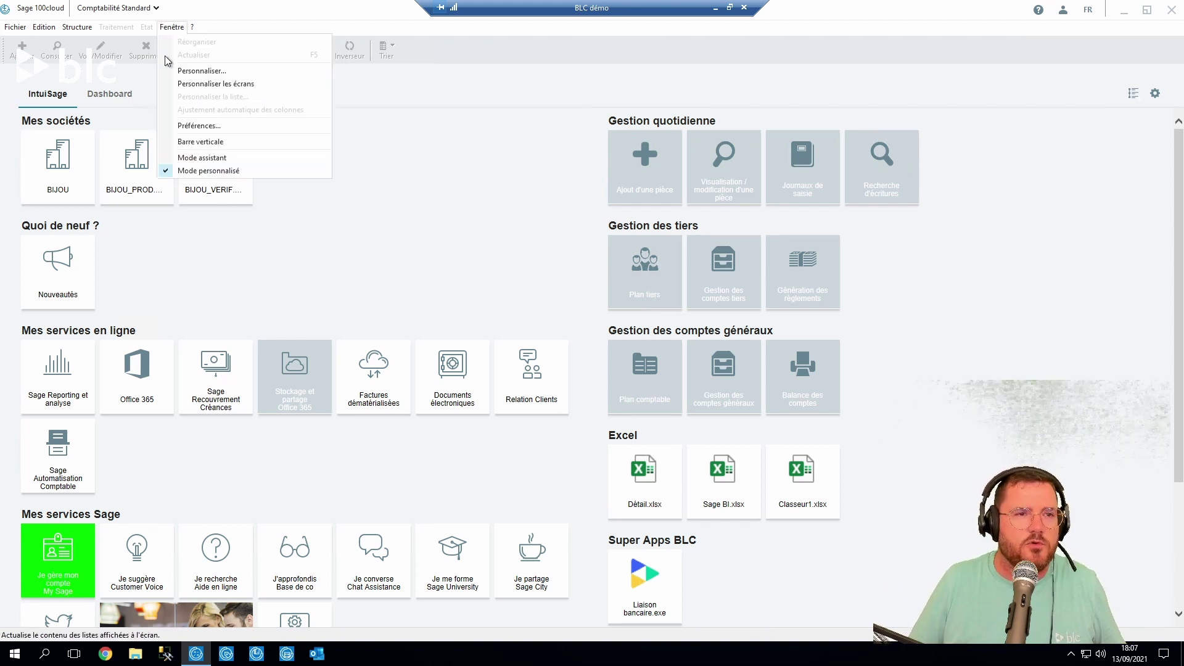
click(185, 71)
click(469, 195)
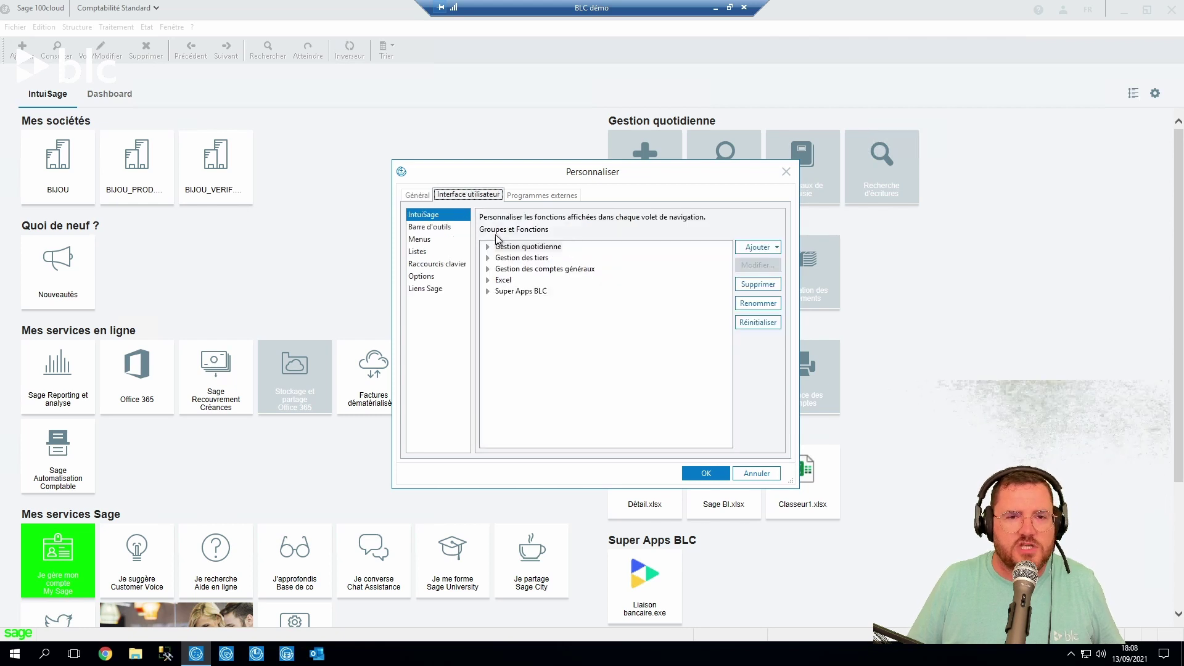
click(502, 258)
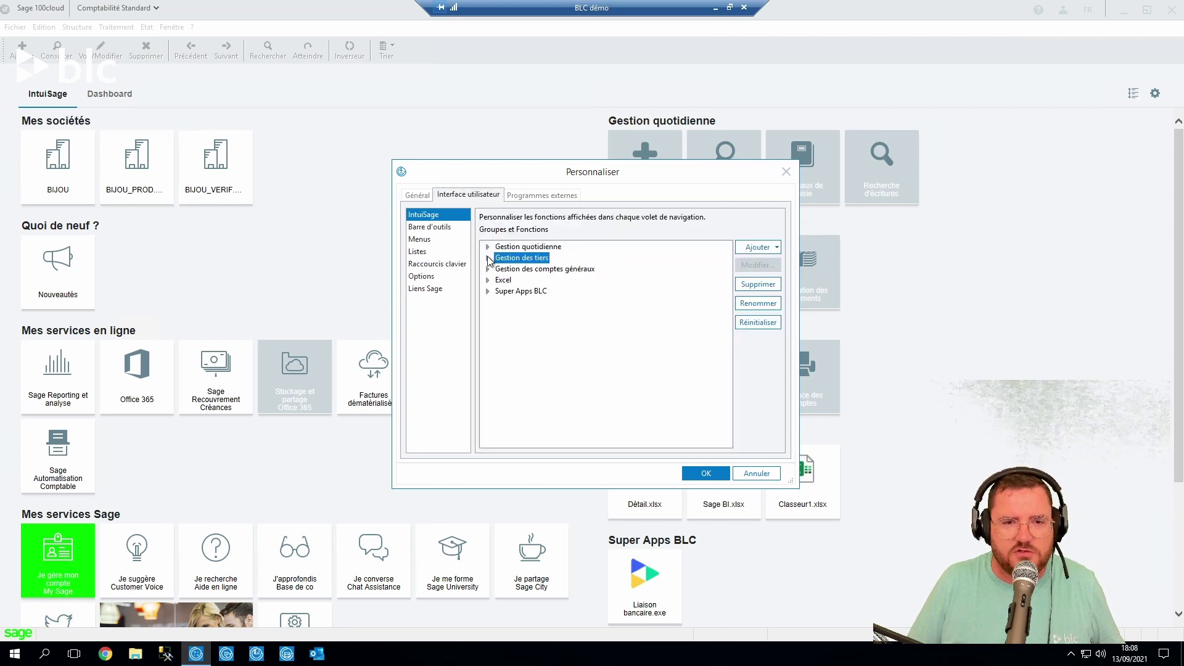
click(488, 259)
Add the Echéancier command to the Gestion des tiers group and save the customization settings
click(758, 246)
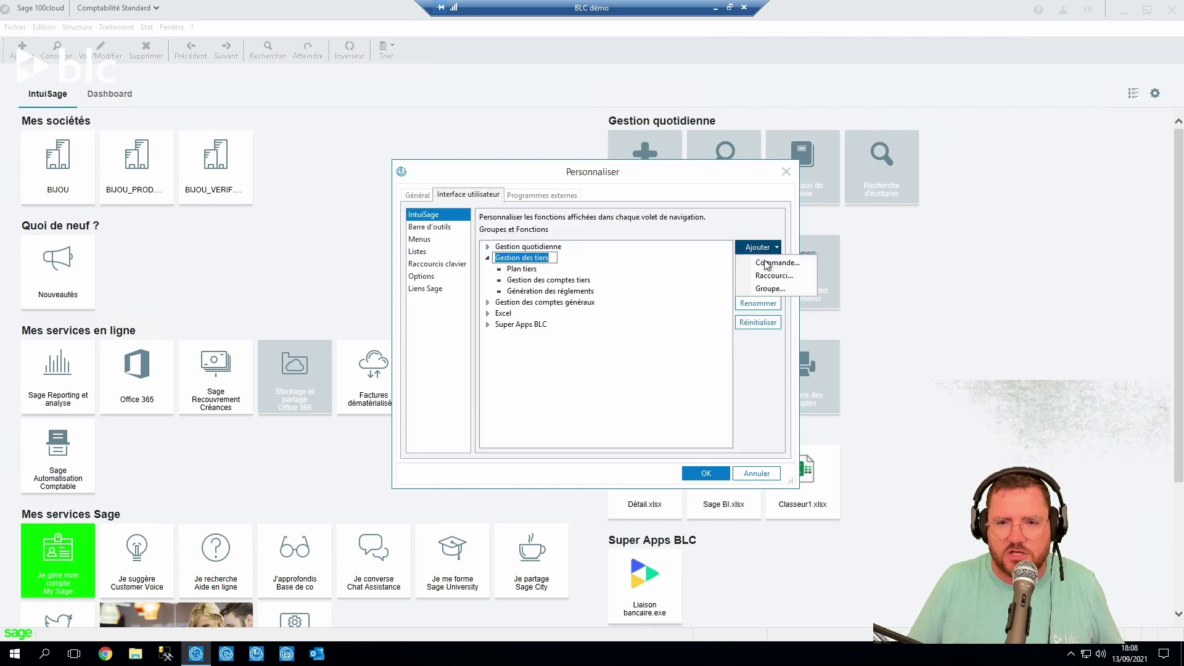
click(768, 264)
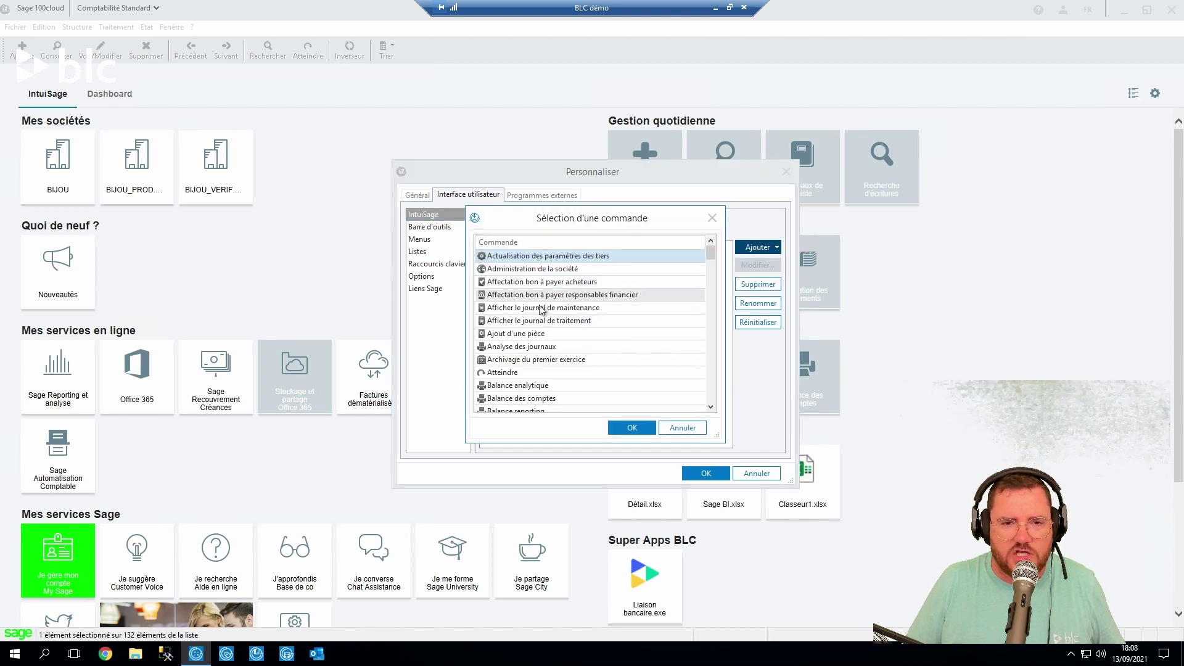
scroll(617, 280, down, 4)
scroll(616, 279, down, 10)
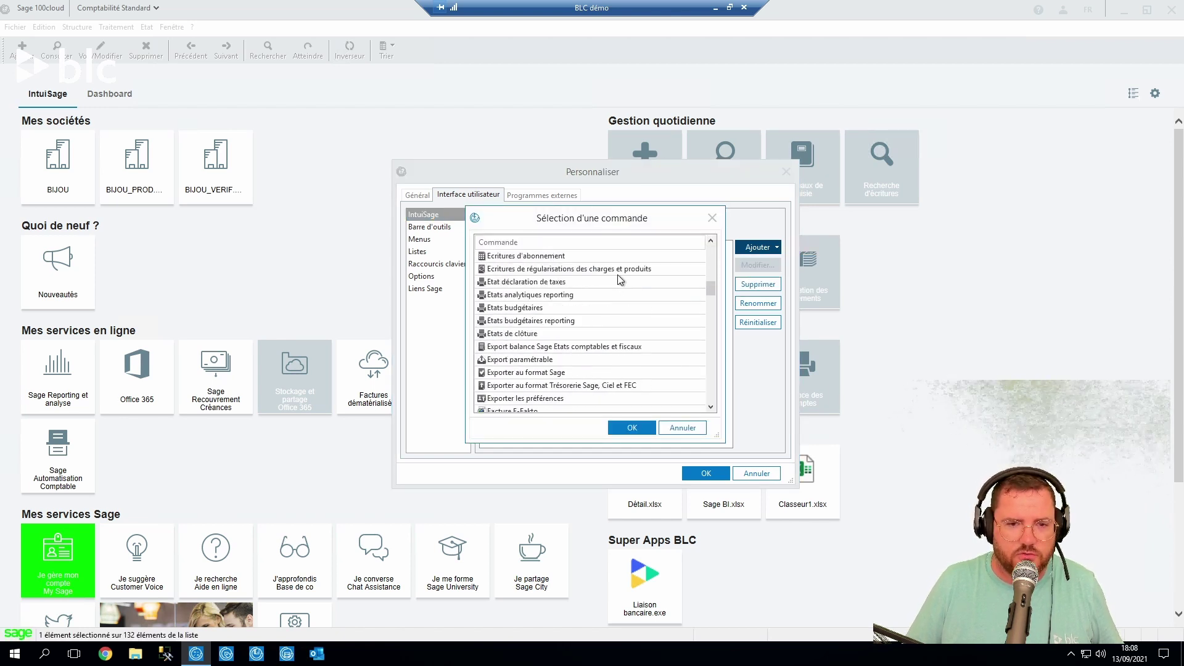
scroll(507, 352, up, 1)
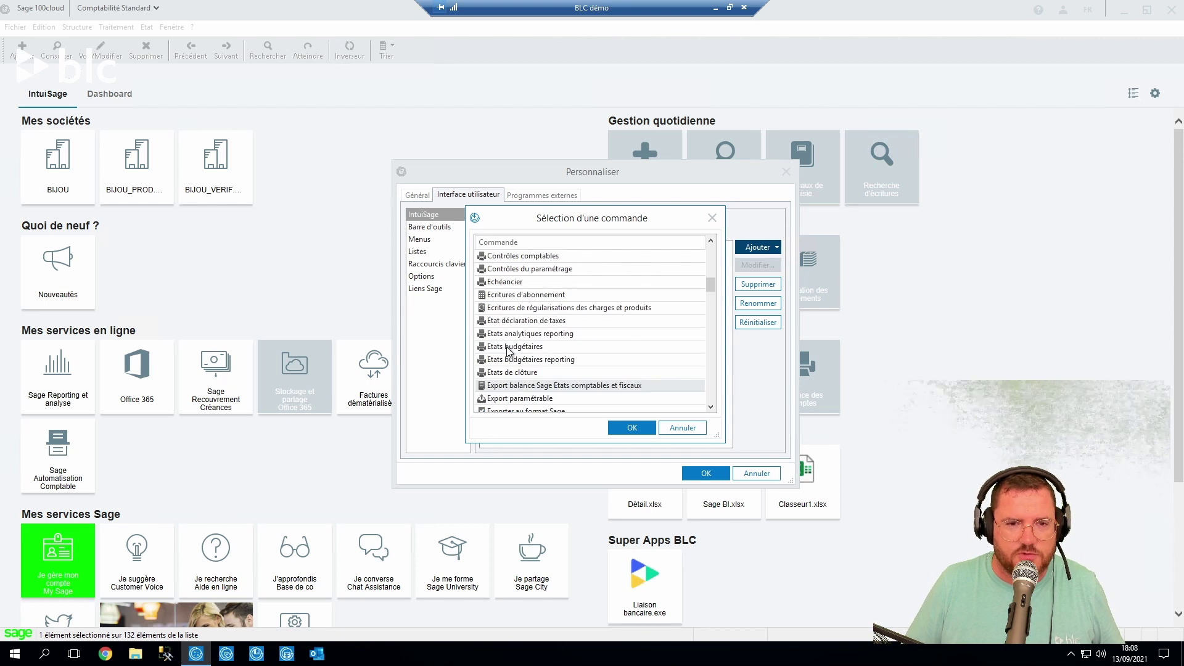
click(518, 281)
click(632, 429)
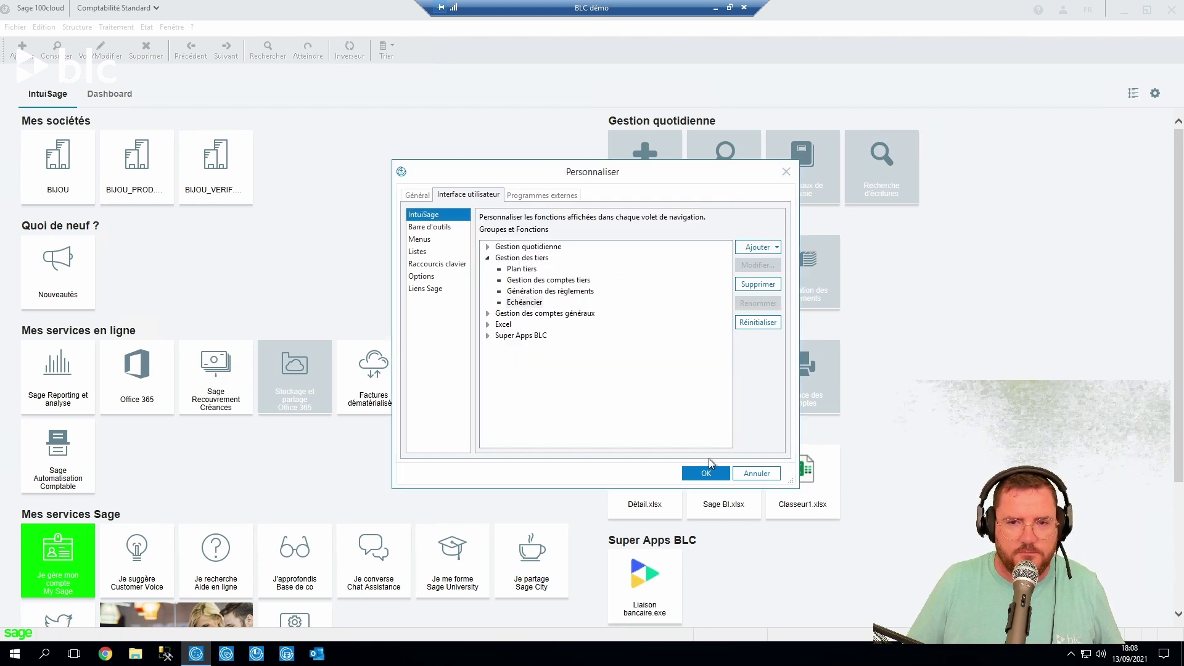
click(706, 473)
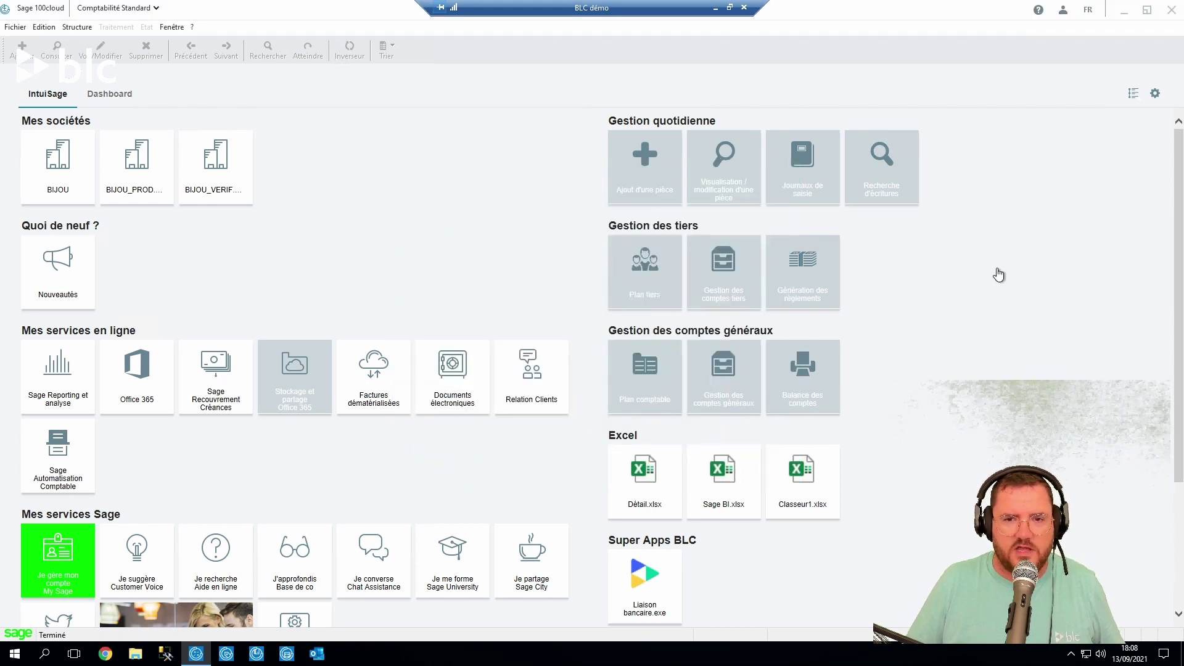
mouse_move(886, 261)
mouse_down()
mouse_move(877, 305)
mouse_move(877, 266)
mouse_up()
Open the BIJOU company file, check the Echéancier shortcut in Gestion des tiers, and cancel its dialog
click(44, 163)
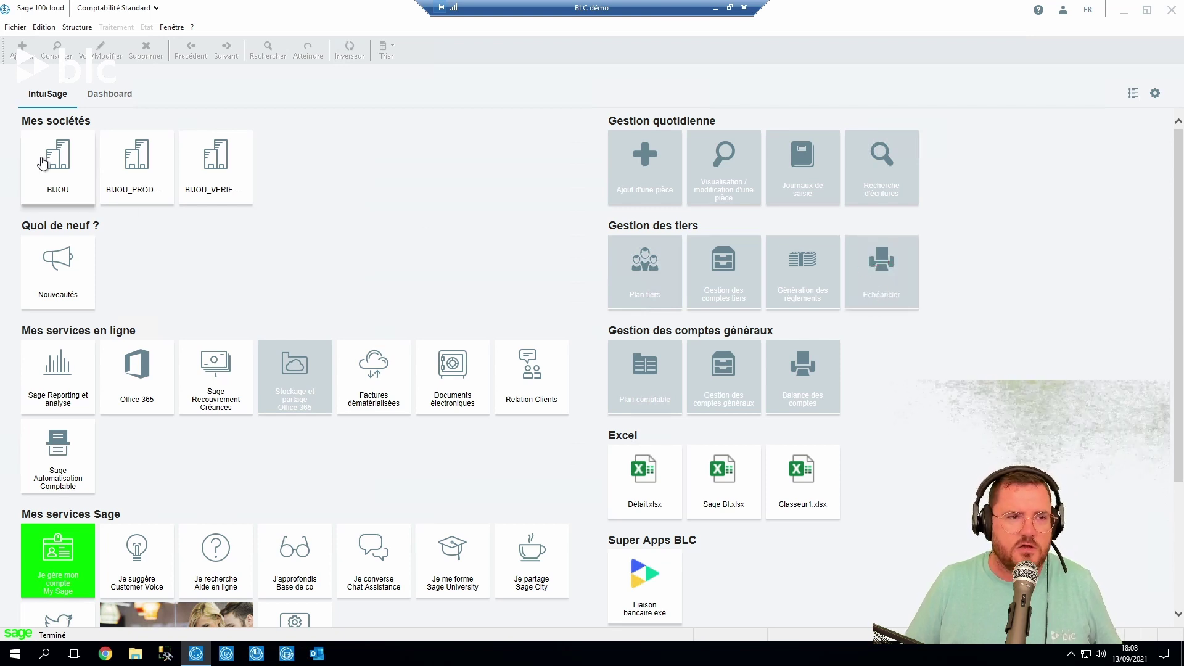
key(Return)
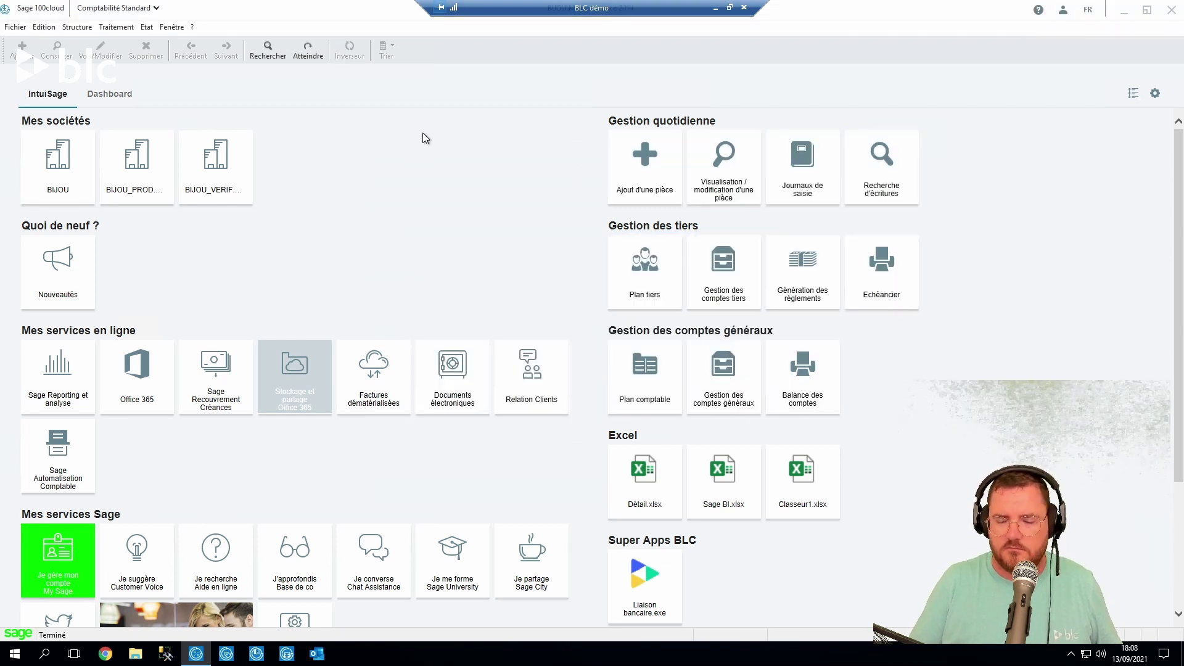
click(901, 299)
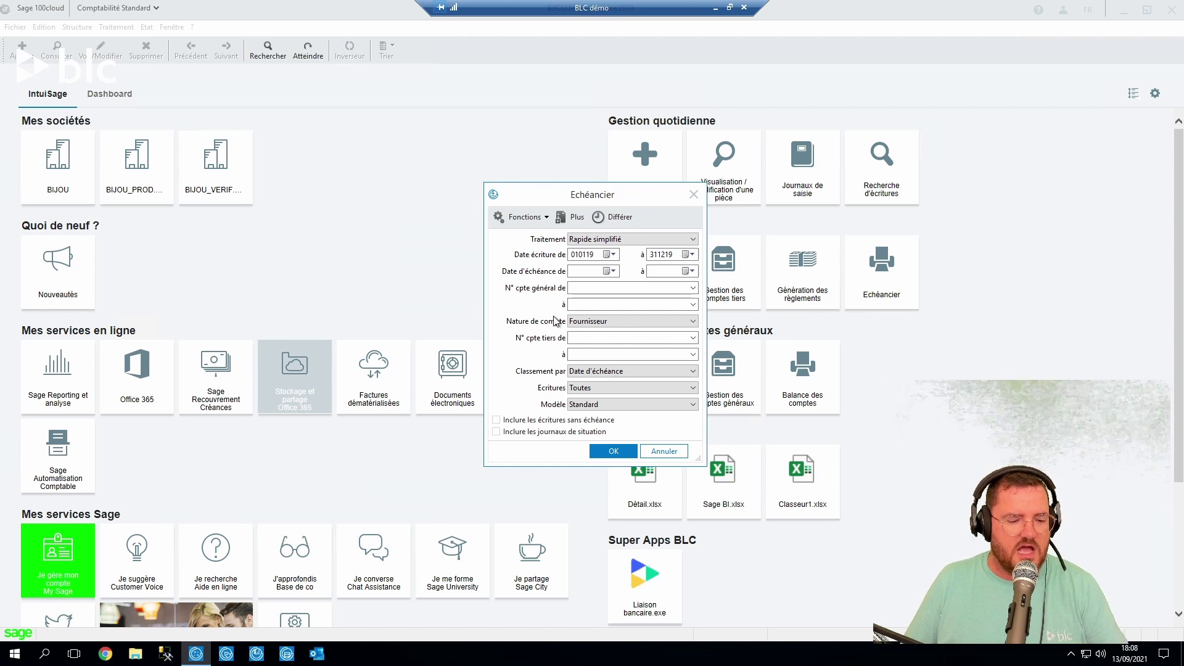
key(Escape)
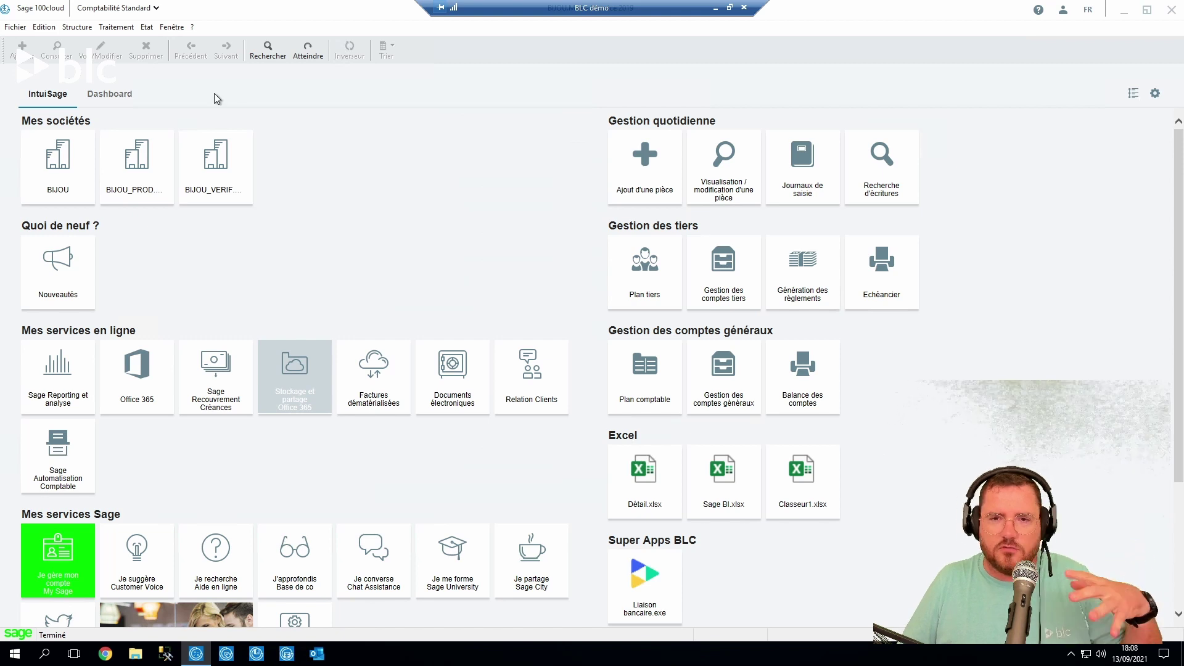
click(15, 26)
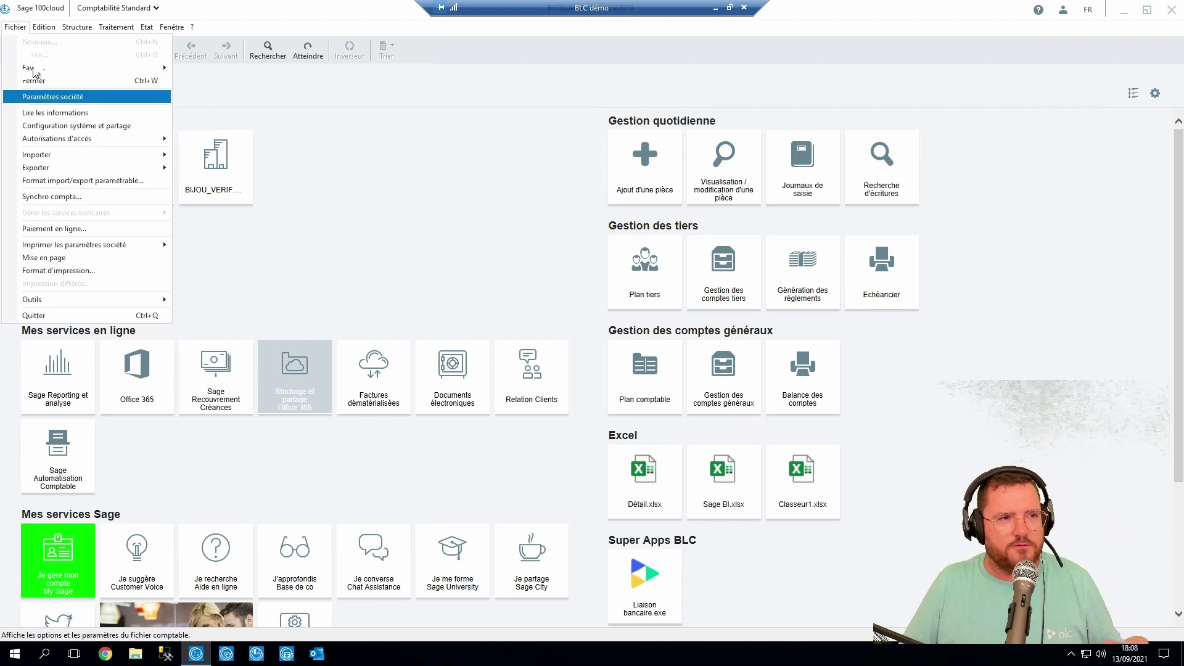
click(345, 120)
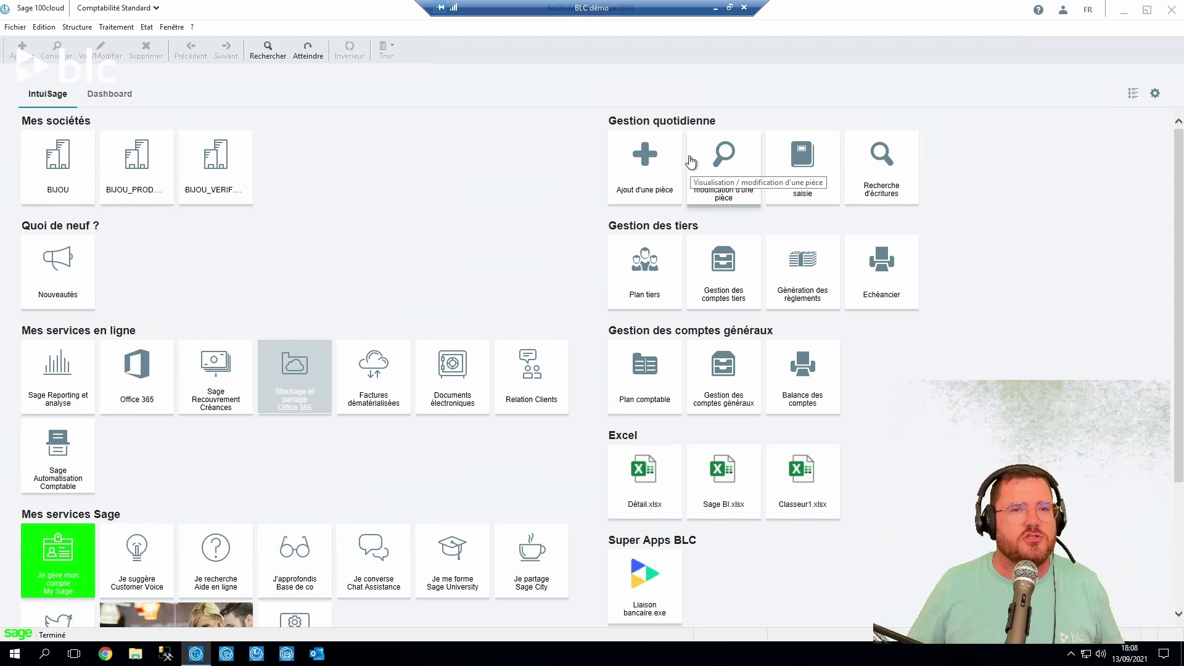
click(106, 26)
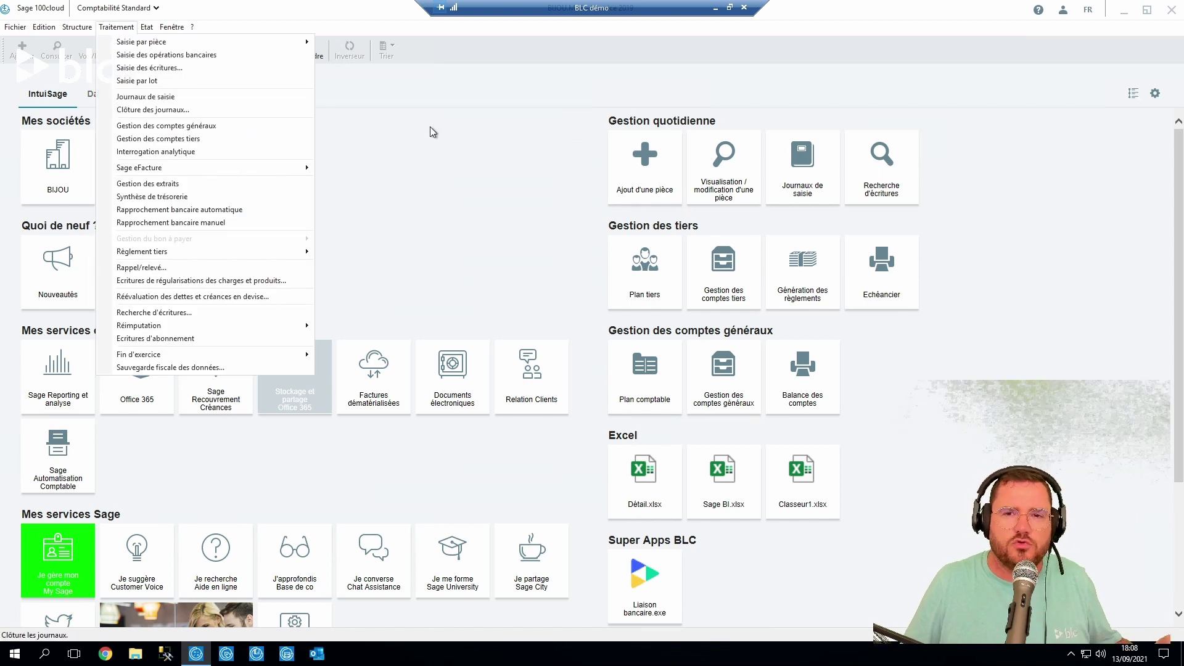
click(805, 184)
View the Journaux de saisie list through its Gestion quotidienne shortcut, close it, and dismiss the error message
click(803, 179)
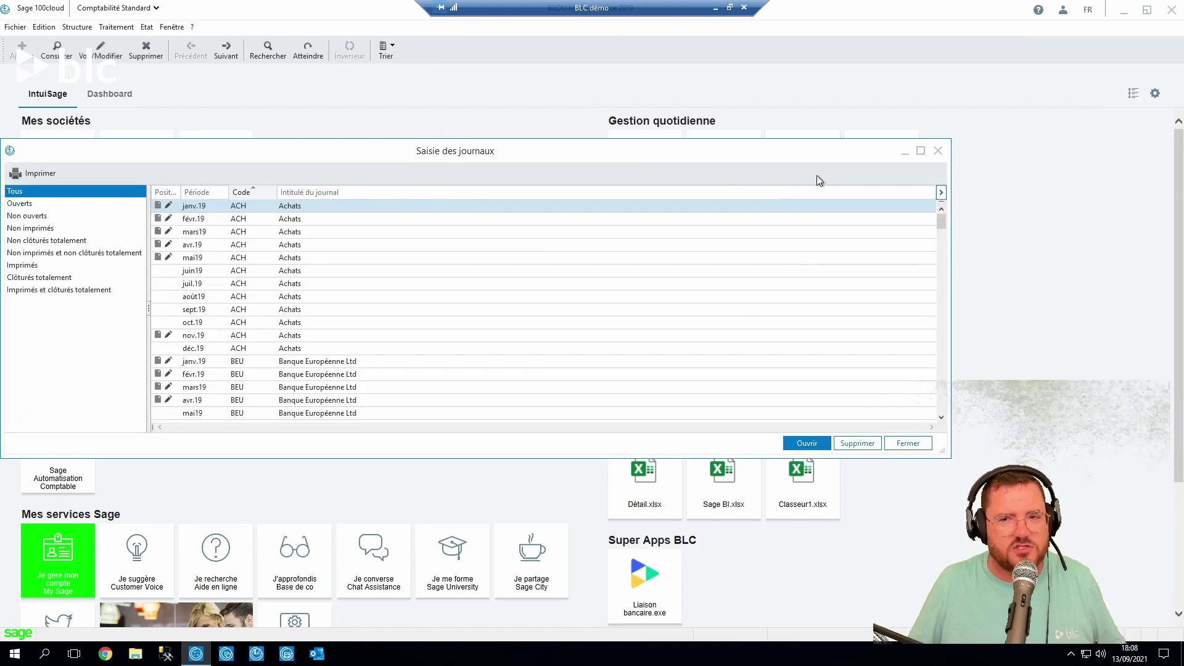
click(938, 151)
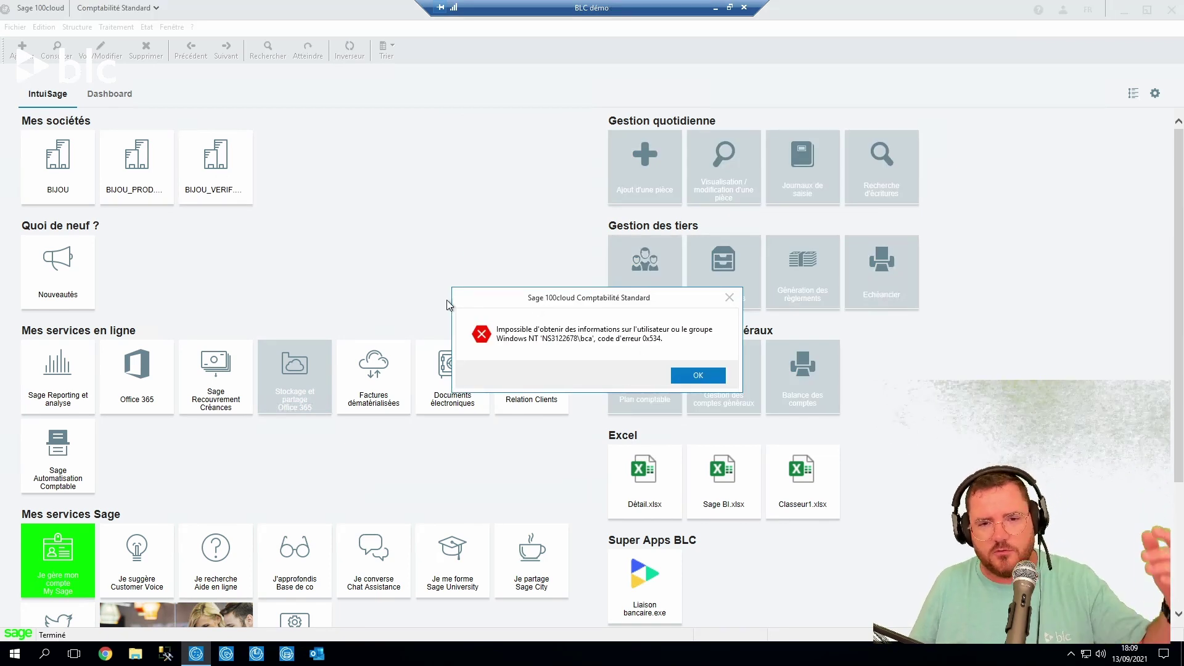
key(Return)
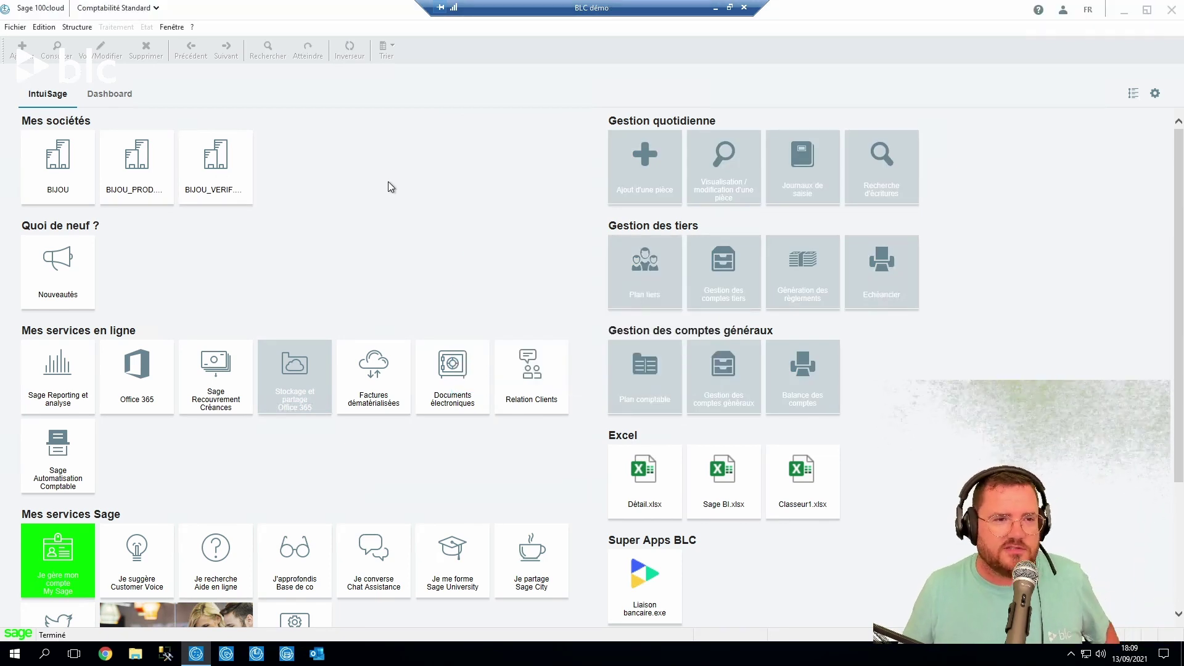